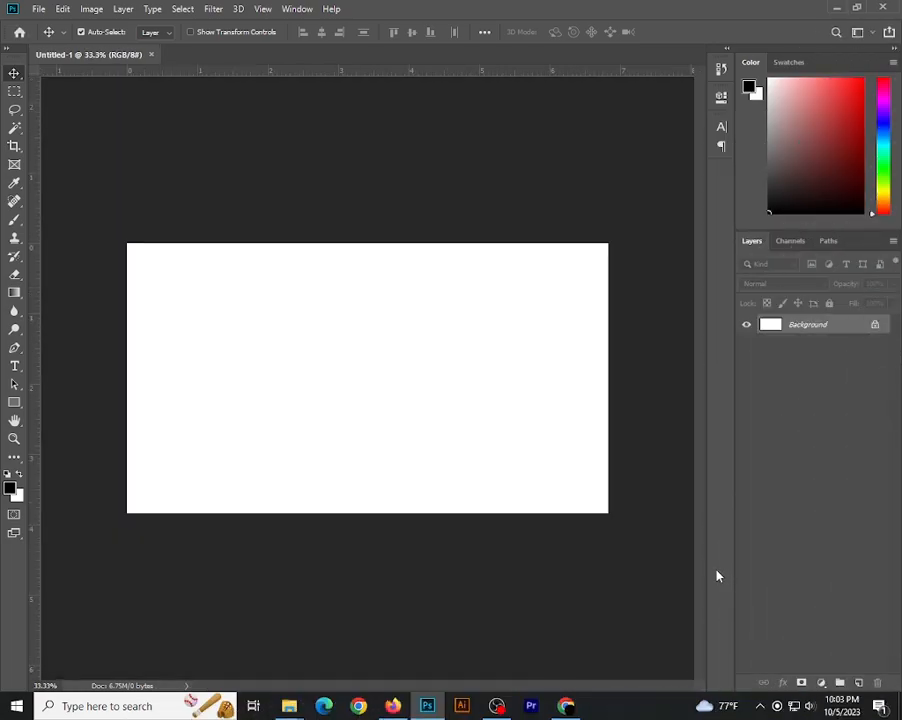
Place the green chili image file into the blank document, rotated about 1°
click(838, 9)
drag(659, 228, 370, 418)
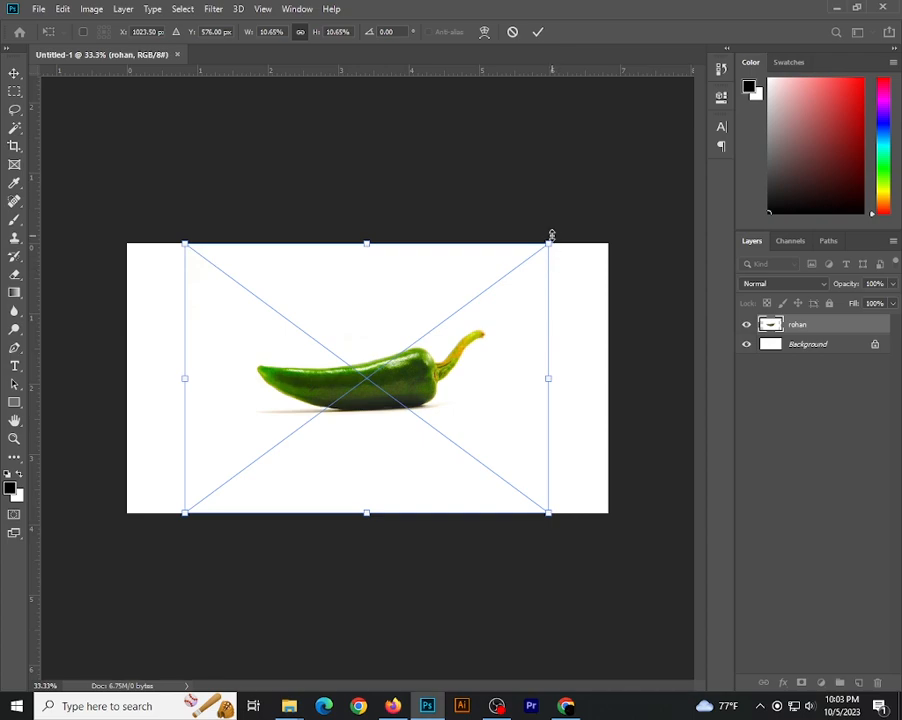
drag(558, 240, 561, 244)
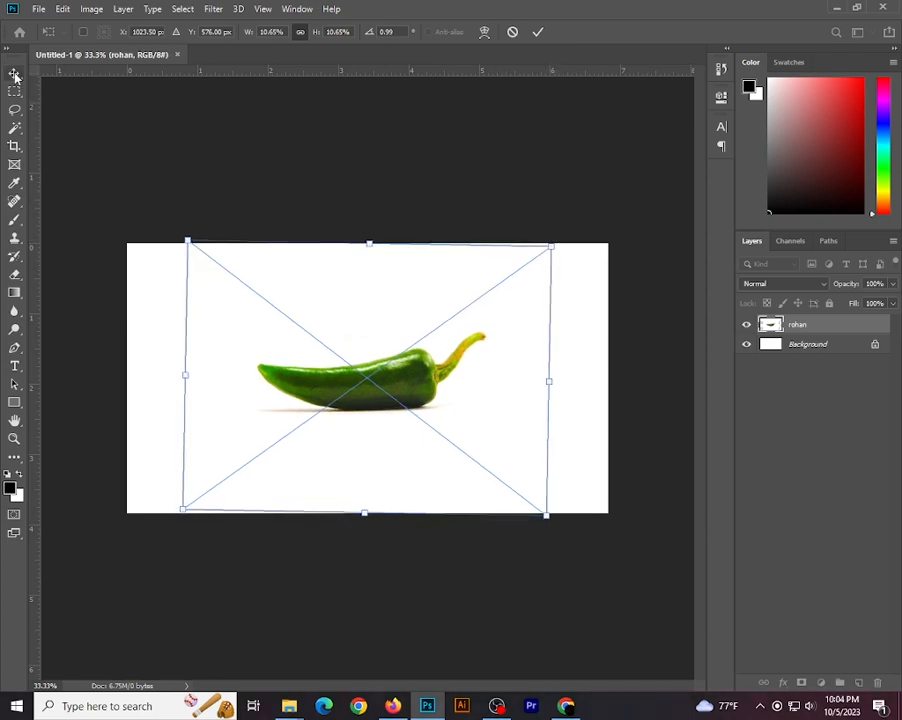
click(336, 197)
Add the text "GREEN" in 48 pt Big John just above the chili
scroll(401, 382, up, 1)
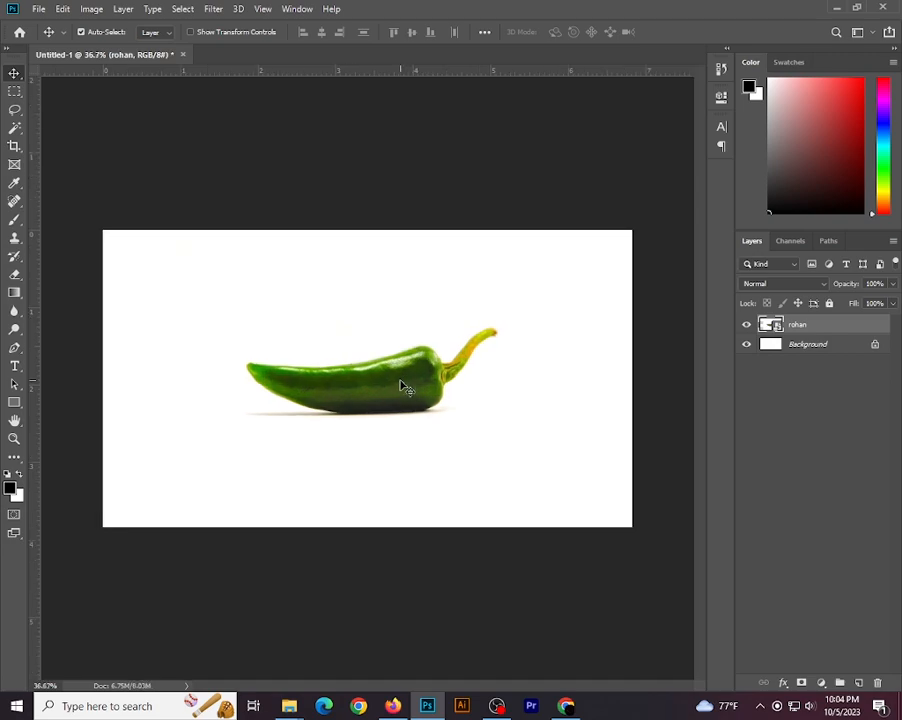
click(14, 366)
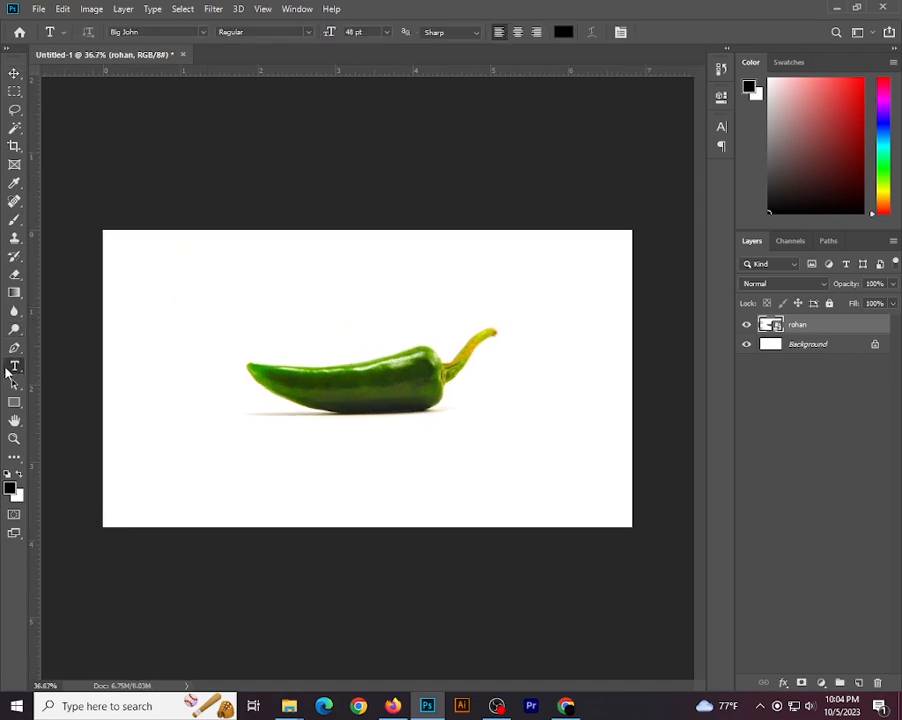
click(257, 305)
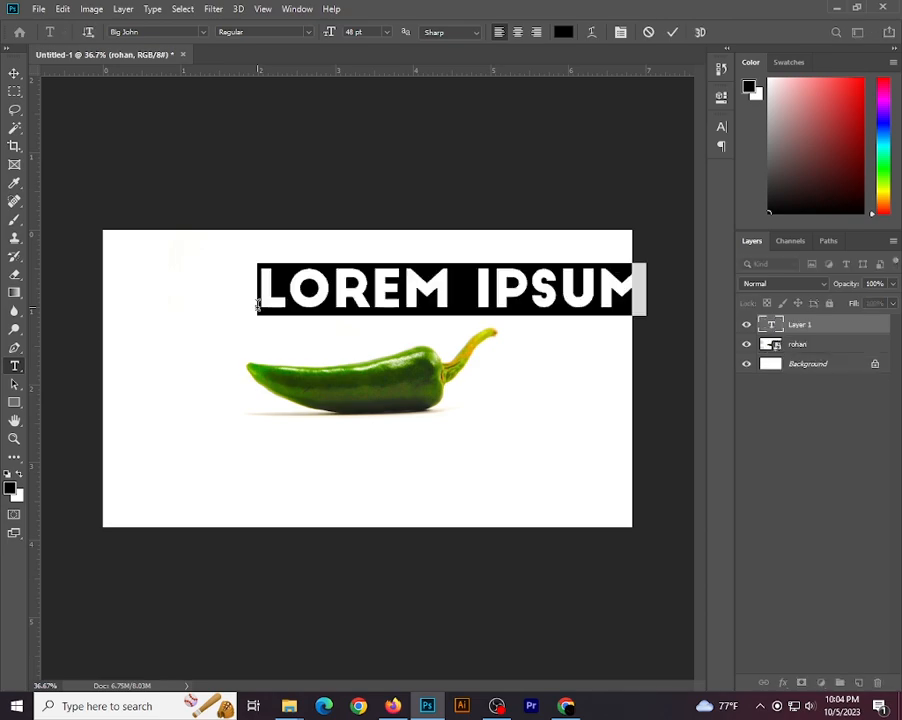
text(GR)
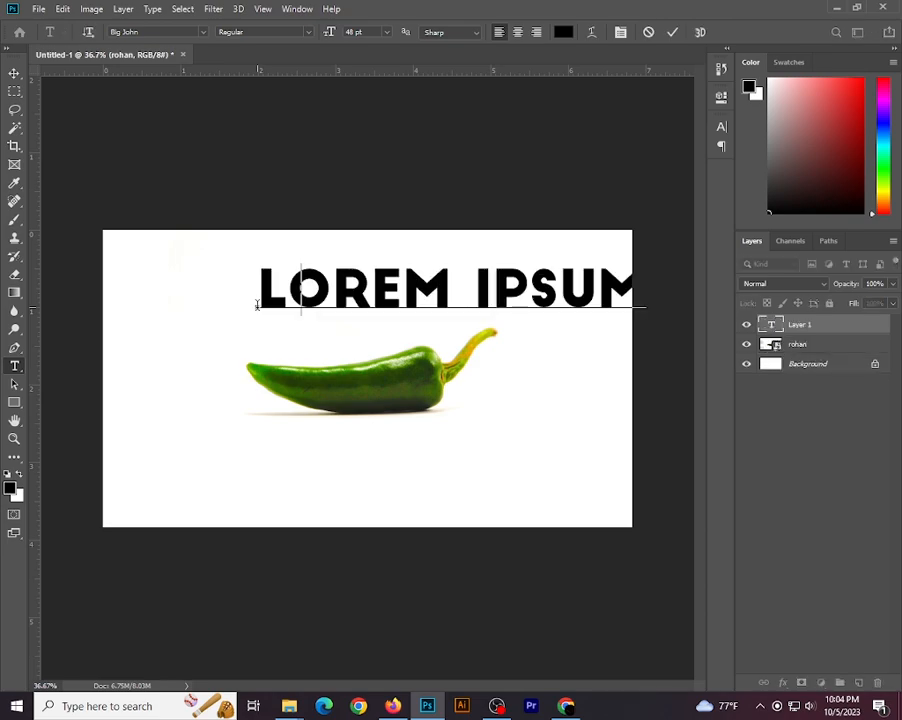
text(EE)
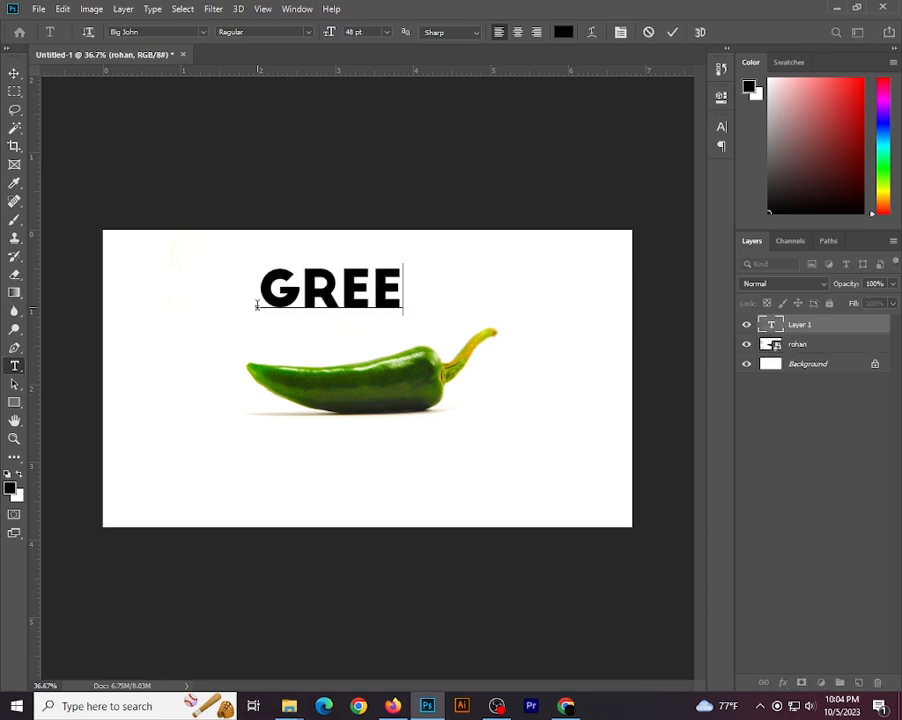
text(N)
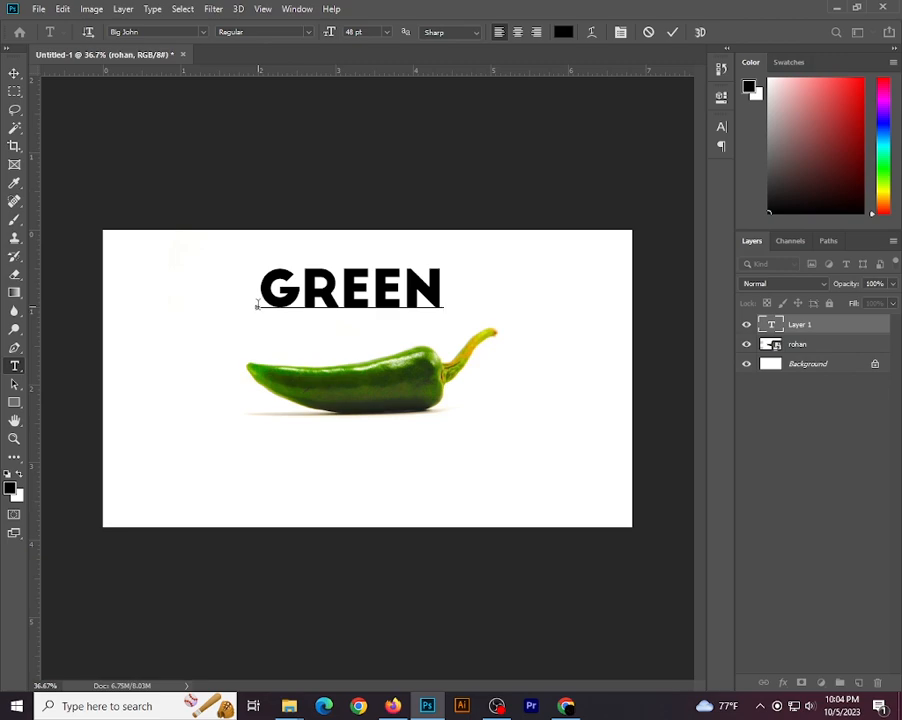
click(12, 73)
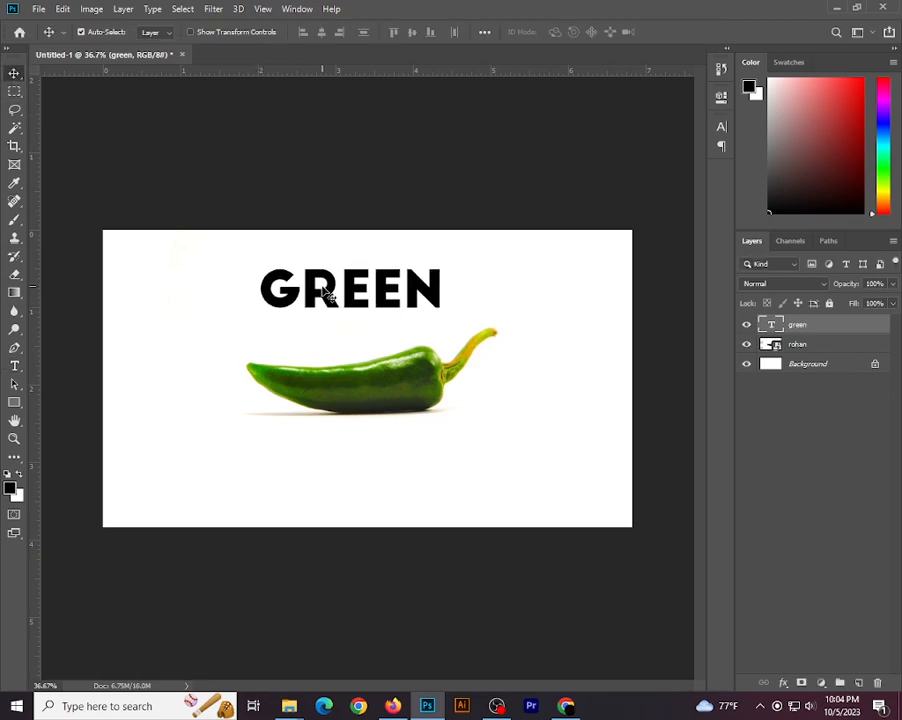
Move the GREEN text onto the chili's body and set its font size to 45 pt
drag(328, 296, 337, 390)
double_click(337, 390)
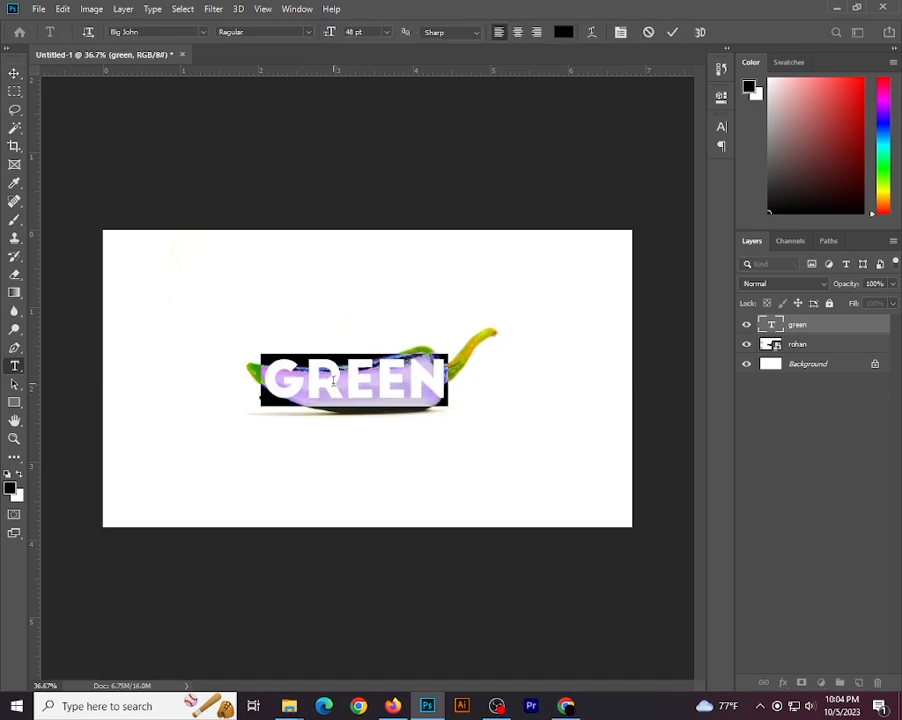
click(720, 127)
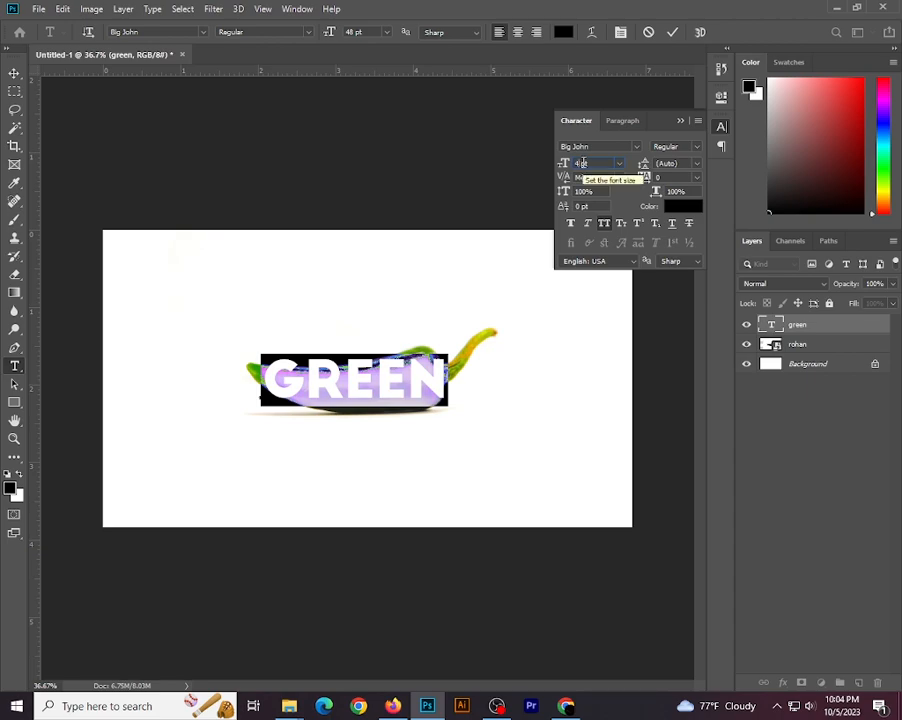
key(Return)
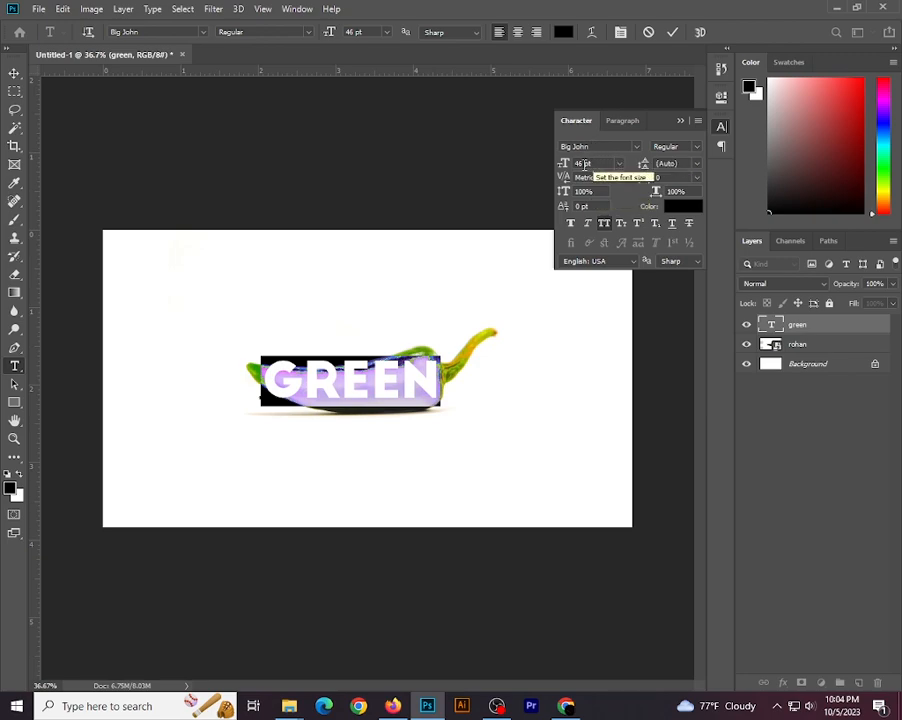
key(BackSpace)
text(5)
key(Return)
click(679, 121)
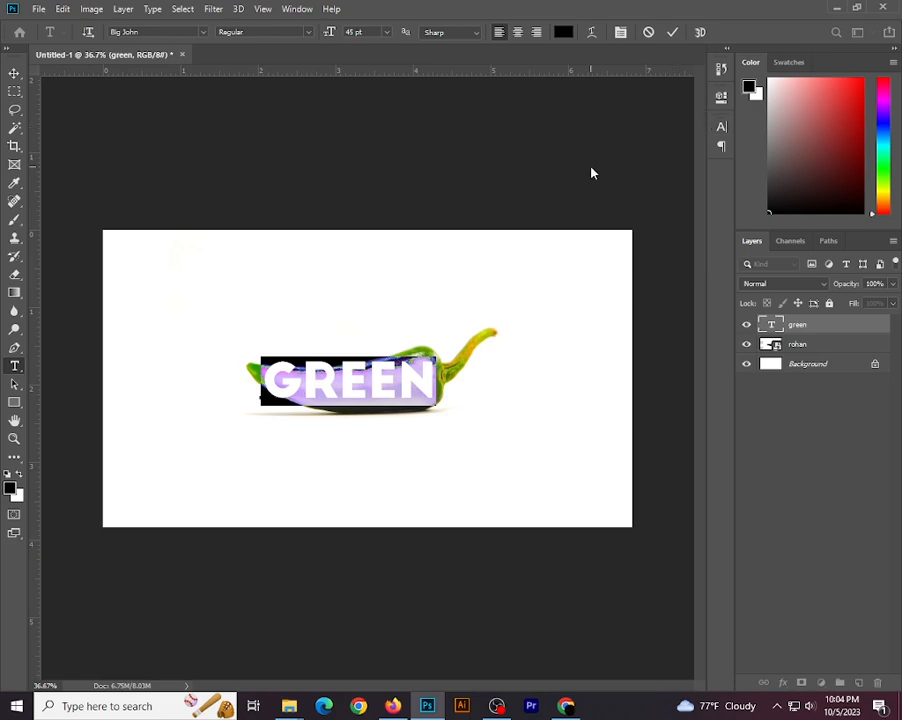
key(ctrl+Return)
key(v)
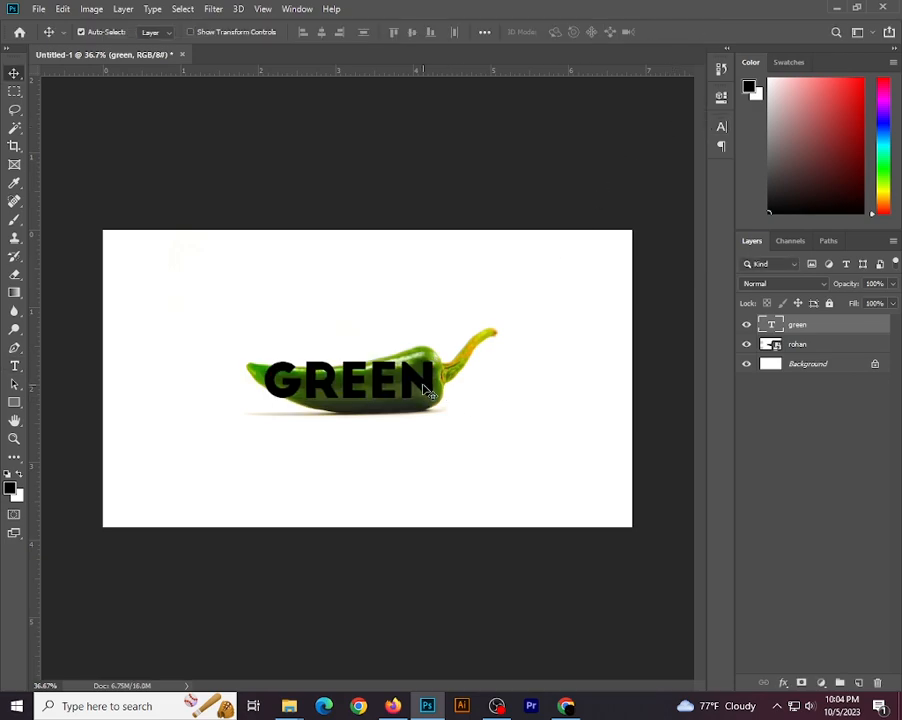
Convert the GREEN text layer to a smart object and rotate it about -1.9° to follow the chili
right_click(789, 326)
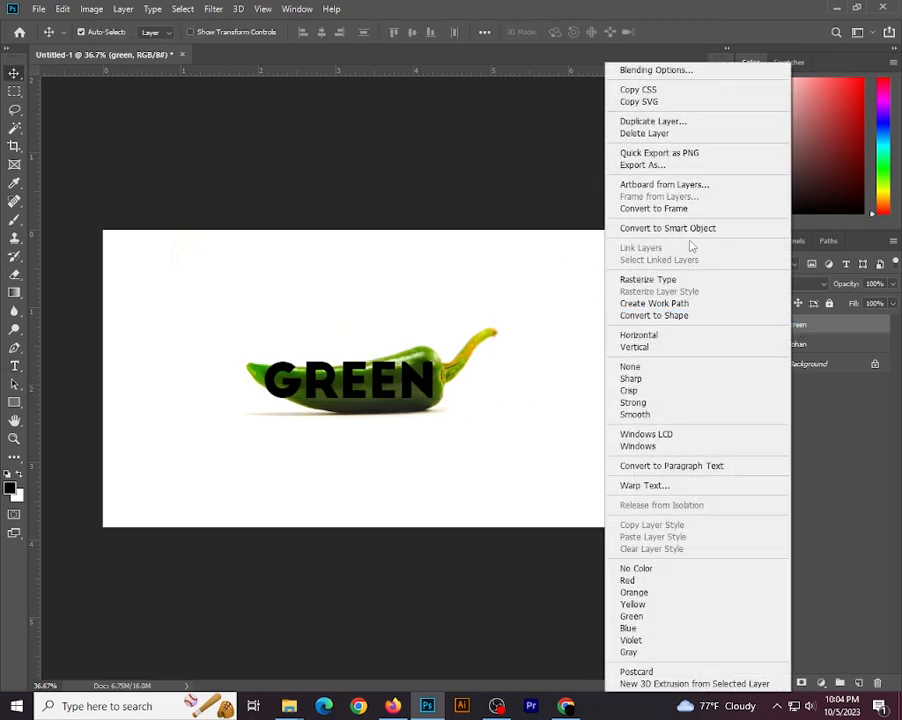
click(686, 230)
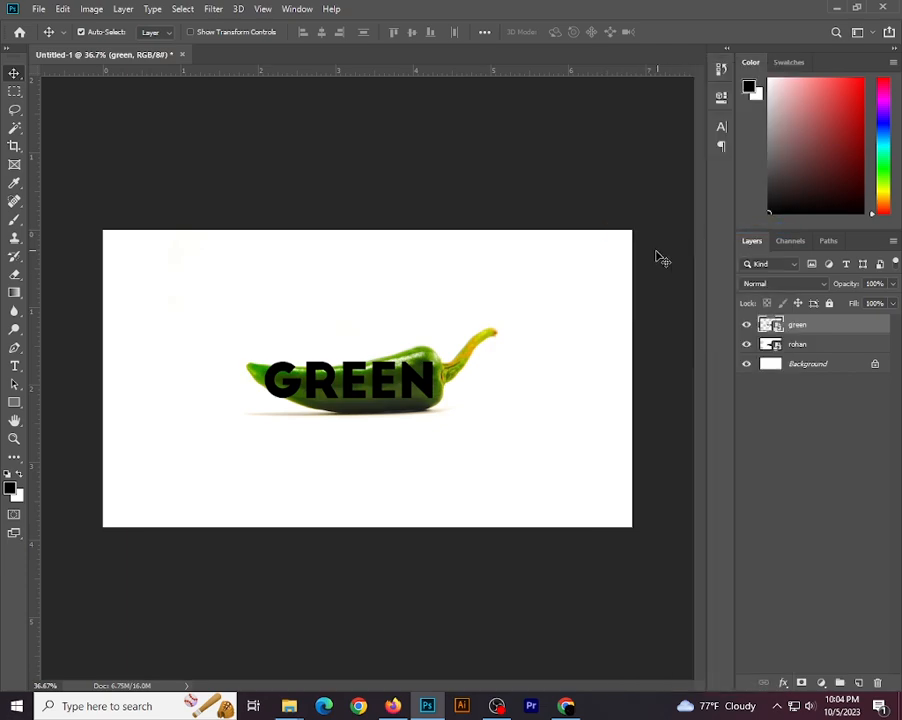
mouse_move(432, 395)
mouse_down()
mouse_move(444, 395)
mouse_move(433, 396)
mouse_up()
key(ctrl+t)
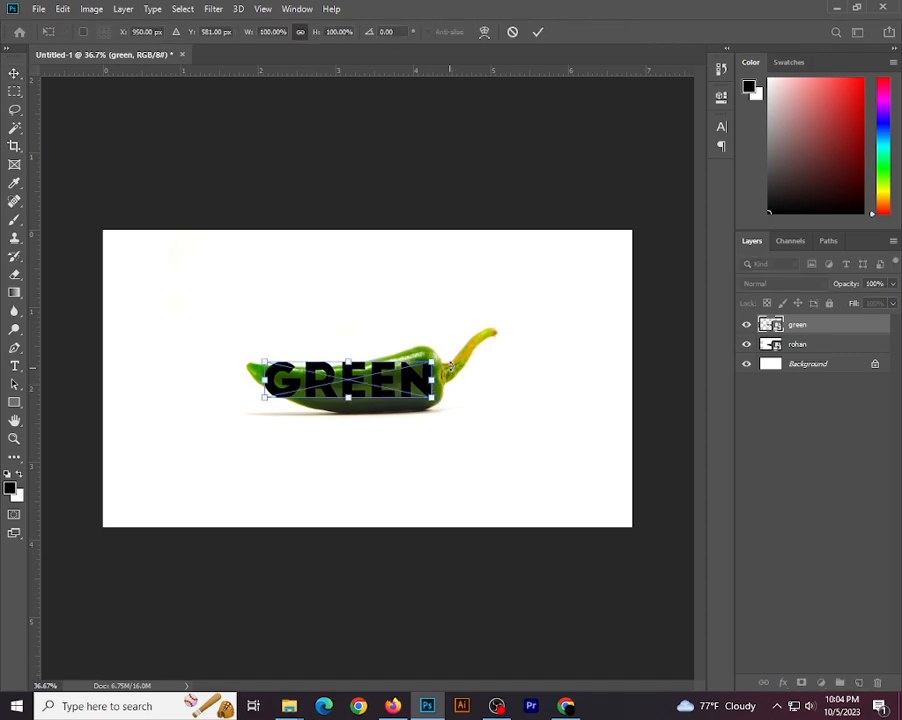
mouse_move(441, 363)
mouse_down()
mouse_move(438, 338)
mouse_move(440, 363)
mouse_up()
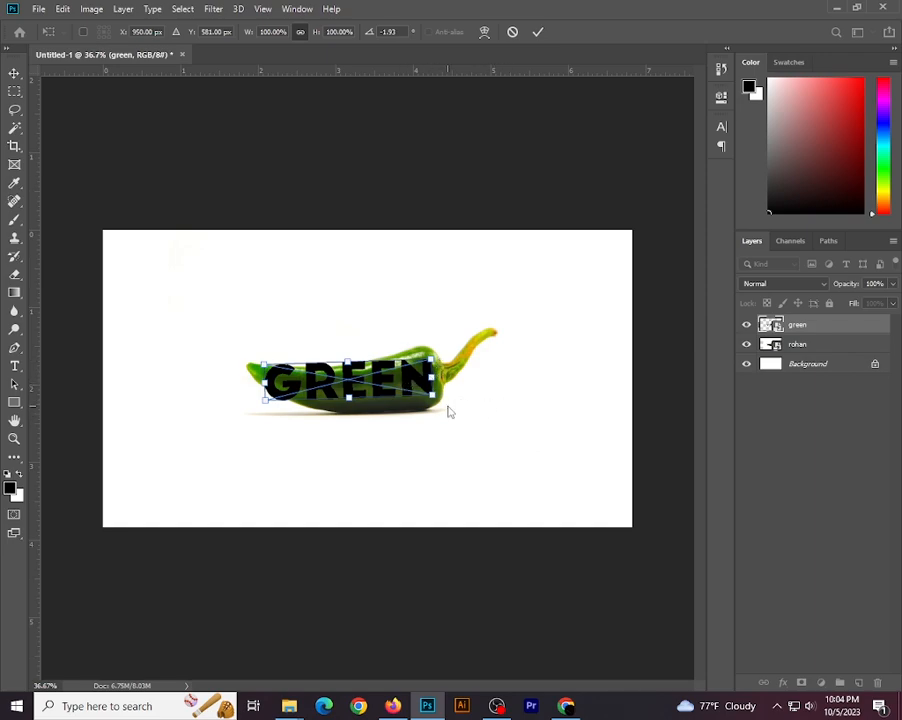
Warp the GREEN text so that its corners and its upper and lower edges follow the chili's outline
right_click(447, 405)
click(490, 505)
drag(434, 364, 425, 352)
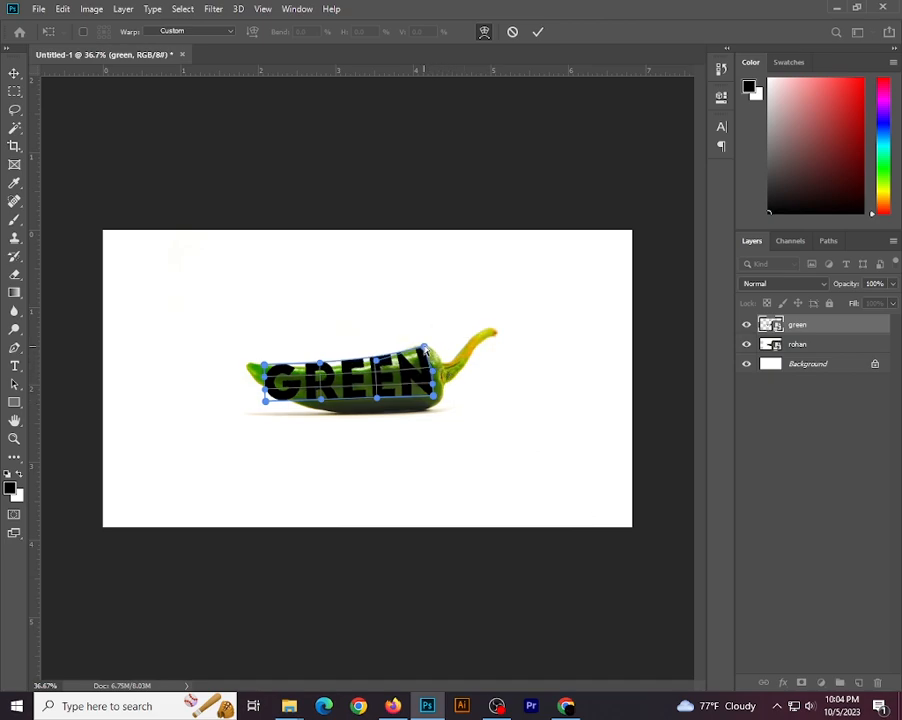
scroll(408, 386, up, 3)
drag(451, 404, 451, 420)
drag(227, 407, 226, 393)
drag(302, 405, 291, 437)
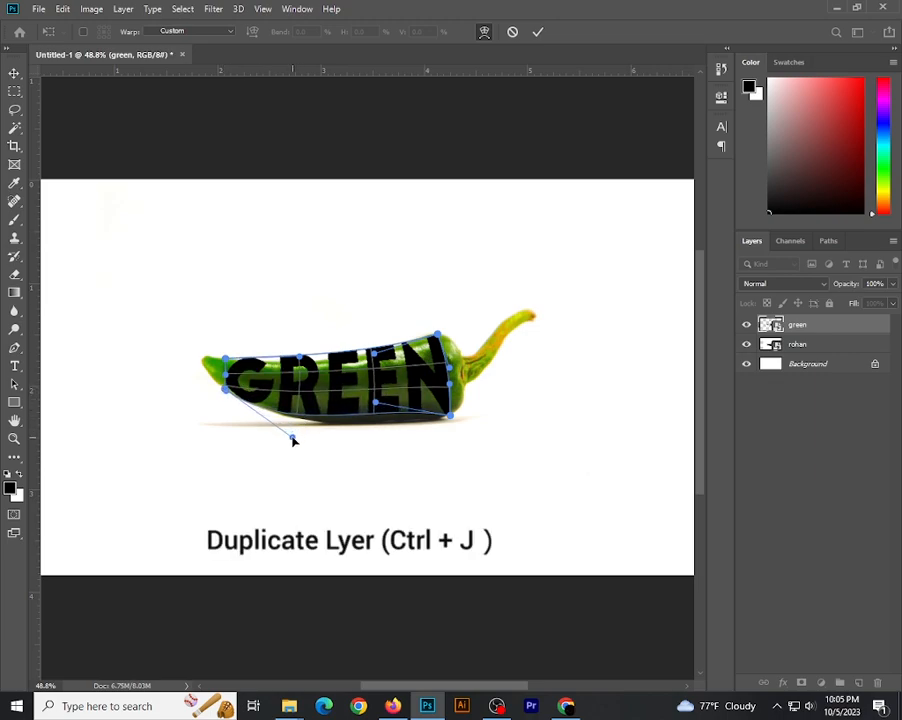
drag(378, 405, 377, 427)
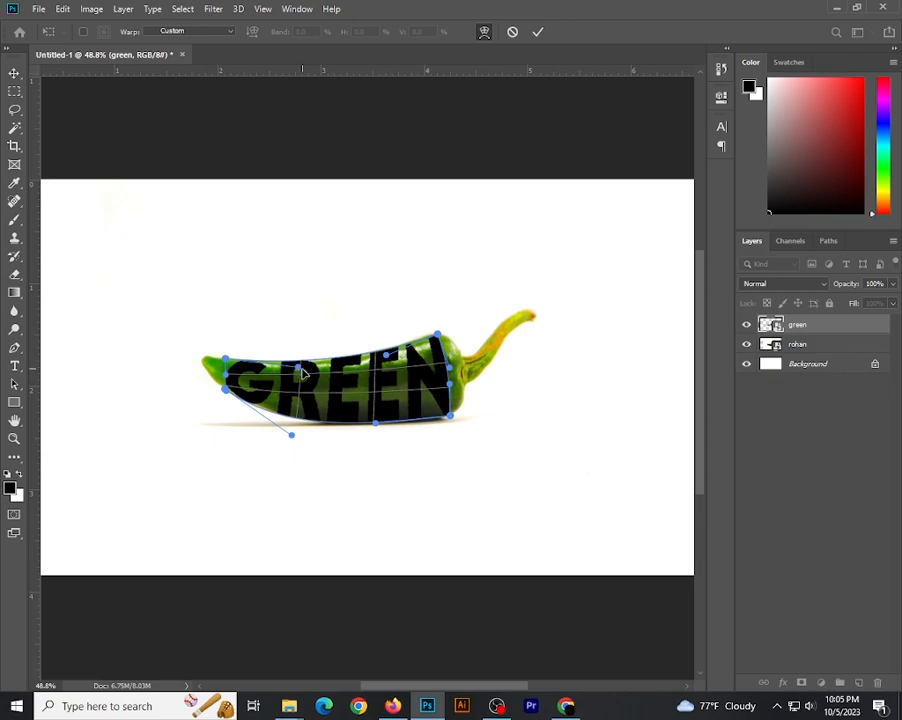
scroll(460, 396, up, 2)
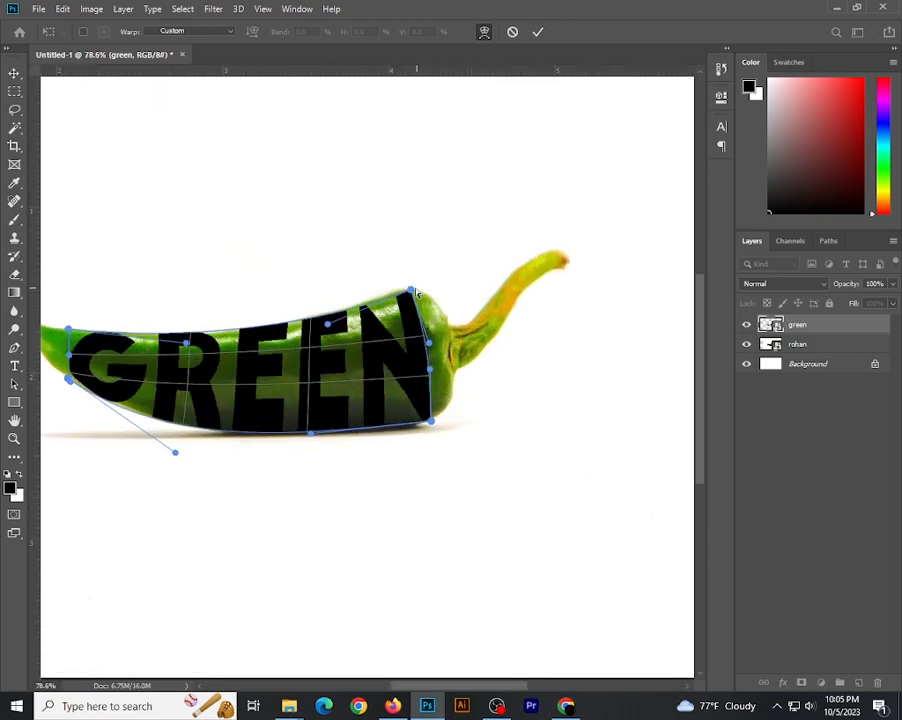
drag(409, 291, 406, 288)
scroll(405, 422, down, 2)
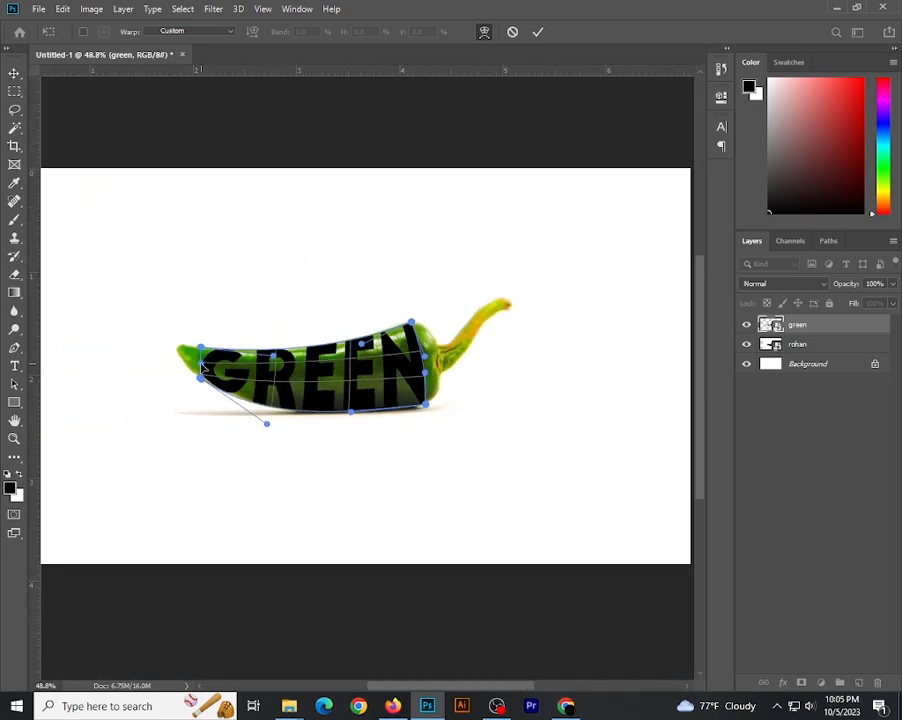
click(14, 73)
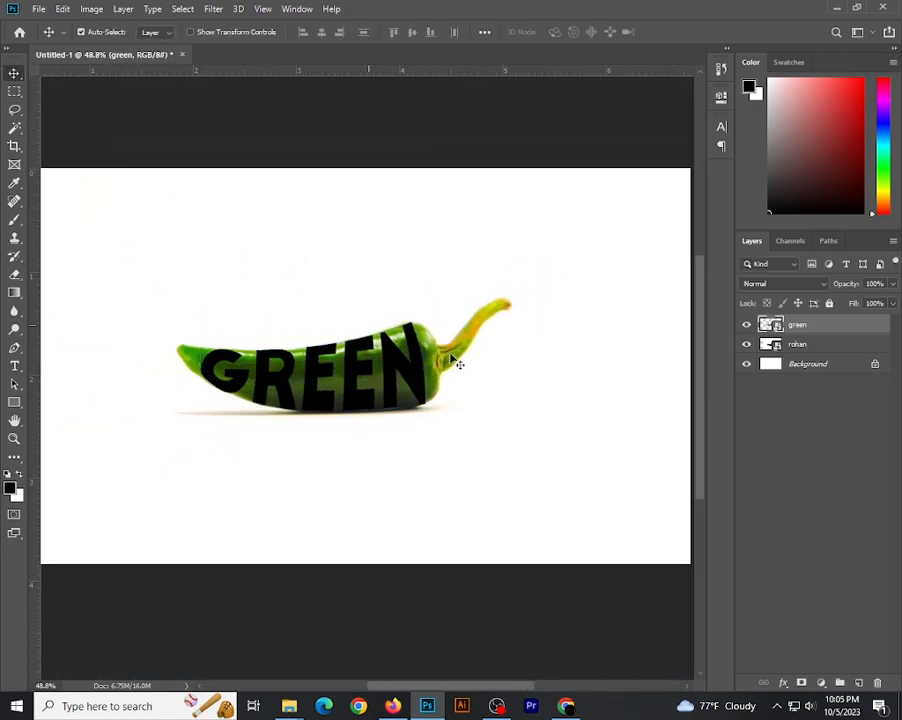
Duplicate the chili image layer above the GREEN text layer and clip the copy to the text with a clipping mask
click(798, 346)
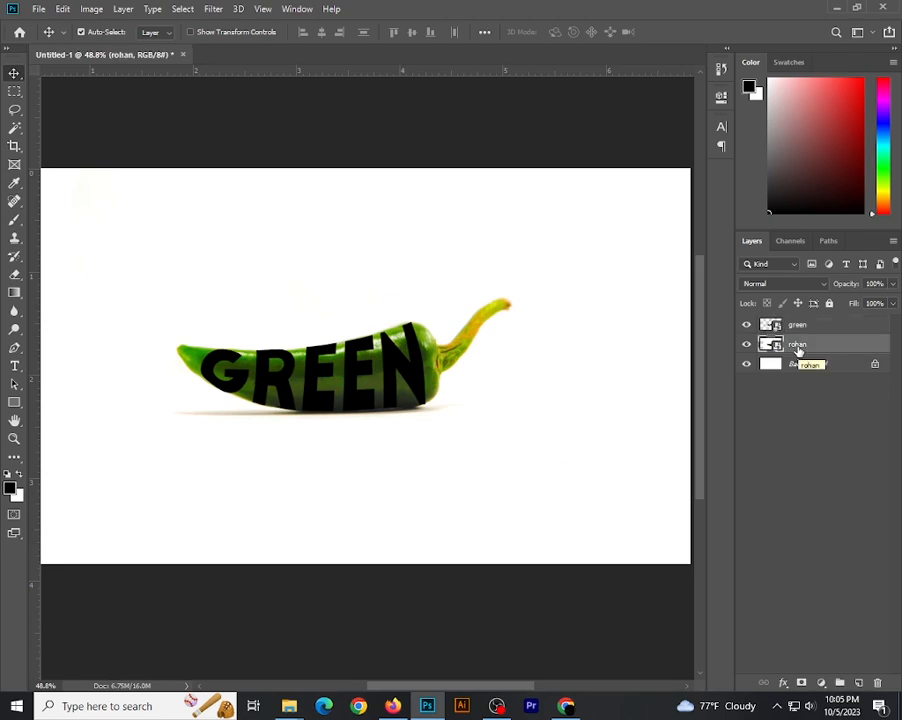
key(ctrl+j)
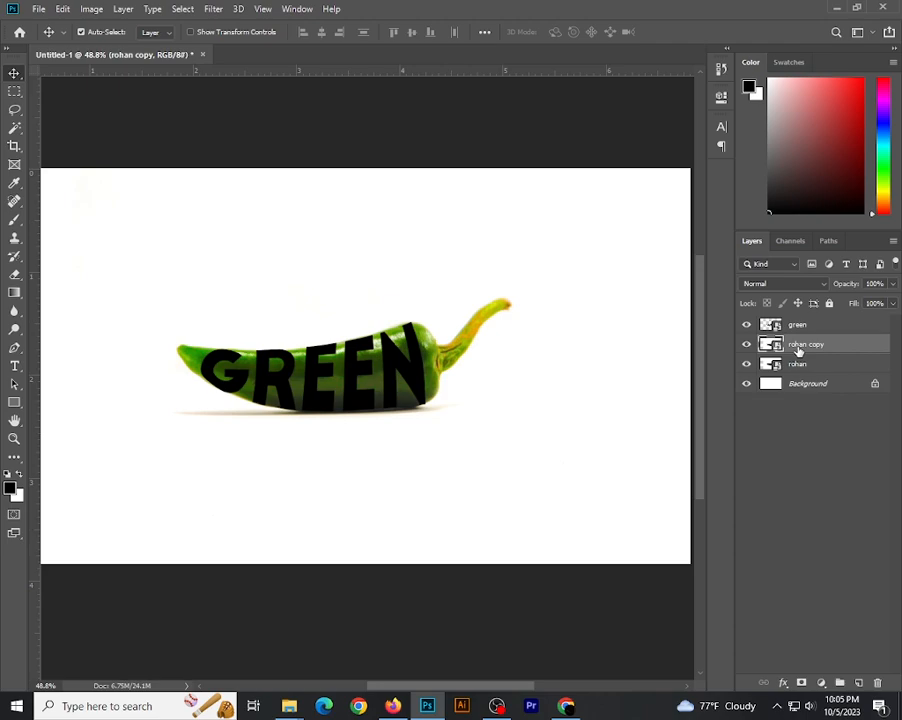
drag(798, 350, 790, 322)
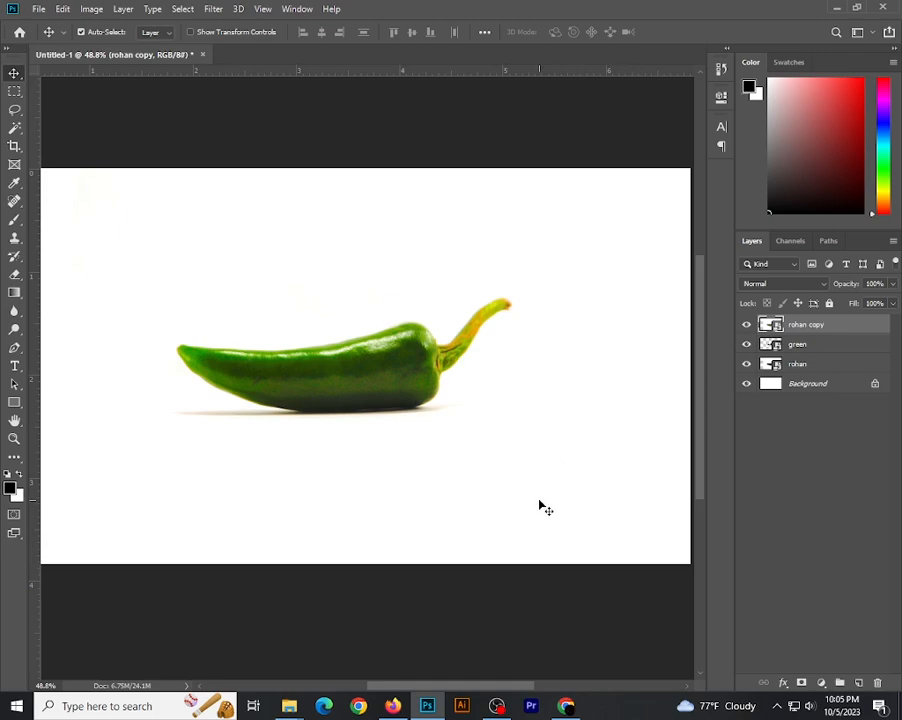
right_click(793, 327)
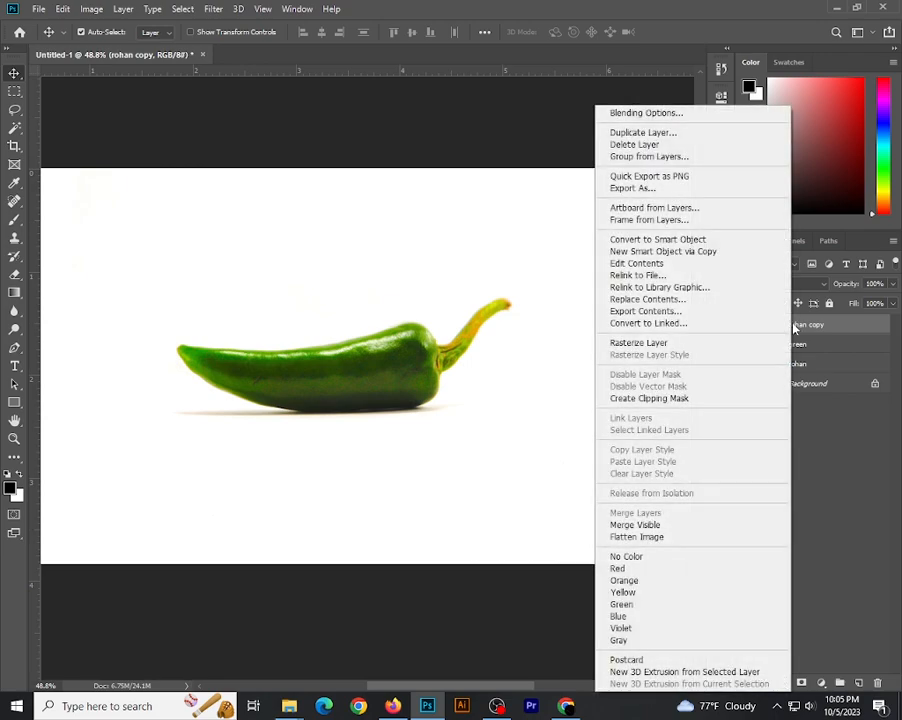
click(648, 398)
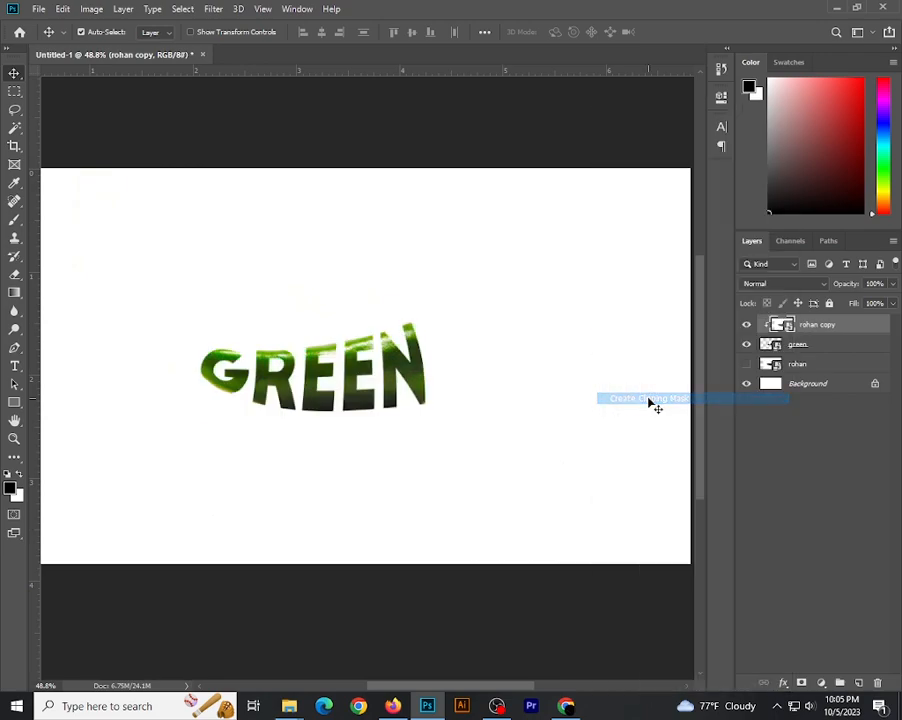
click(515, 395)
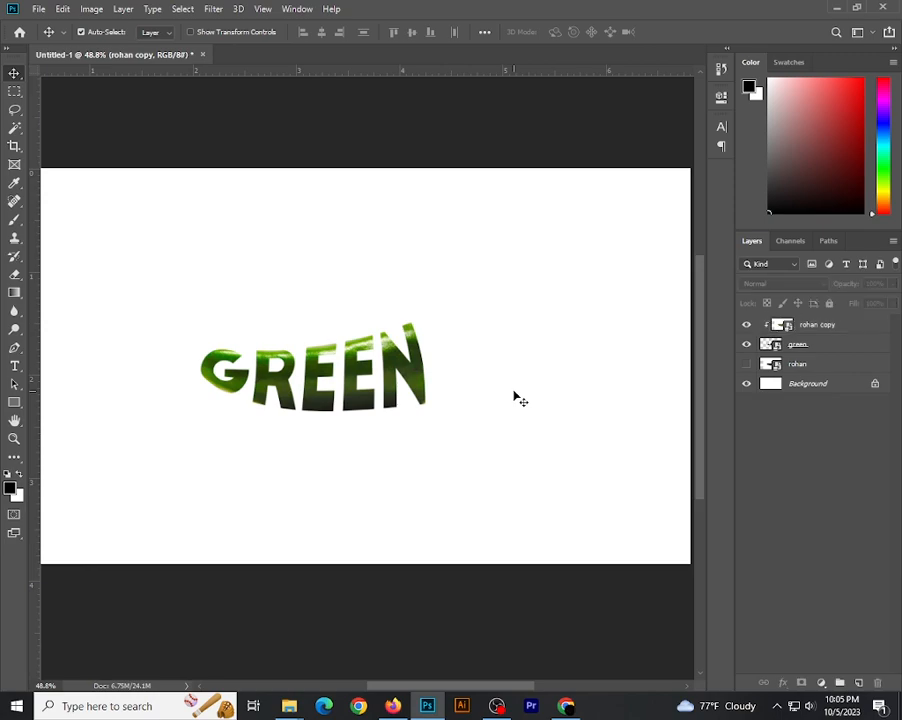
Show the original chili layer and conceal its image with an inverted, black layer mask, with black as the foreground colour
click(746, 366)
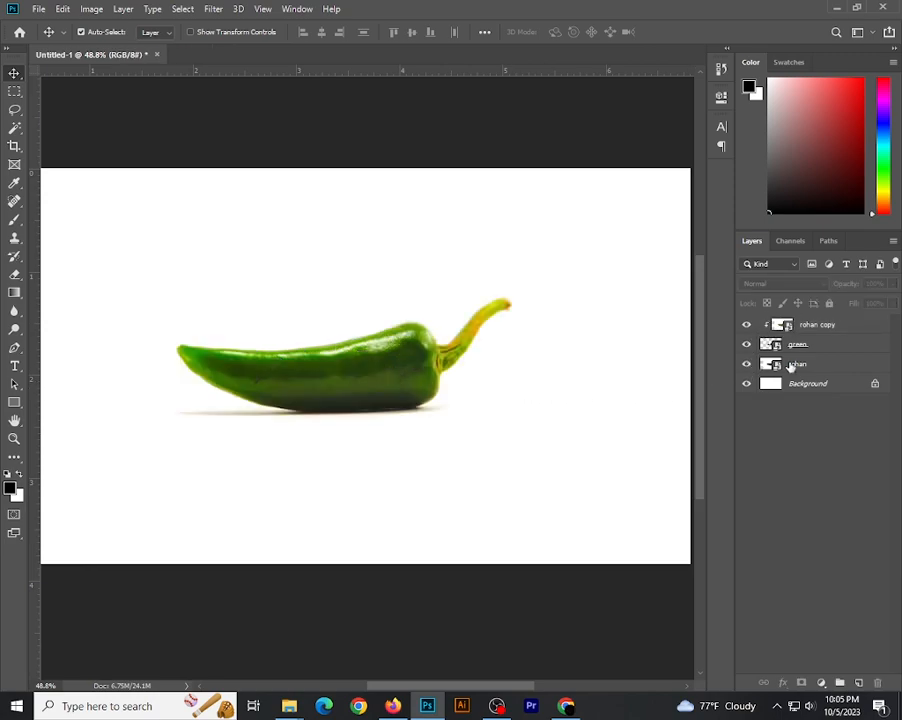
click(792, 366)
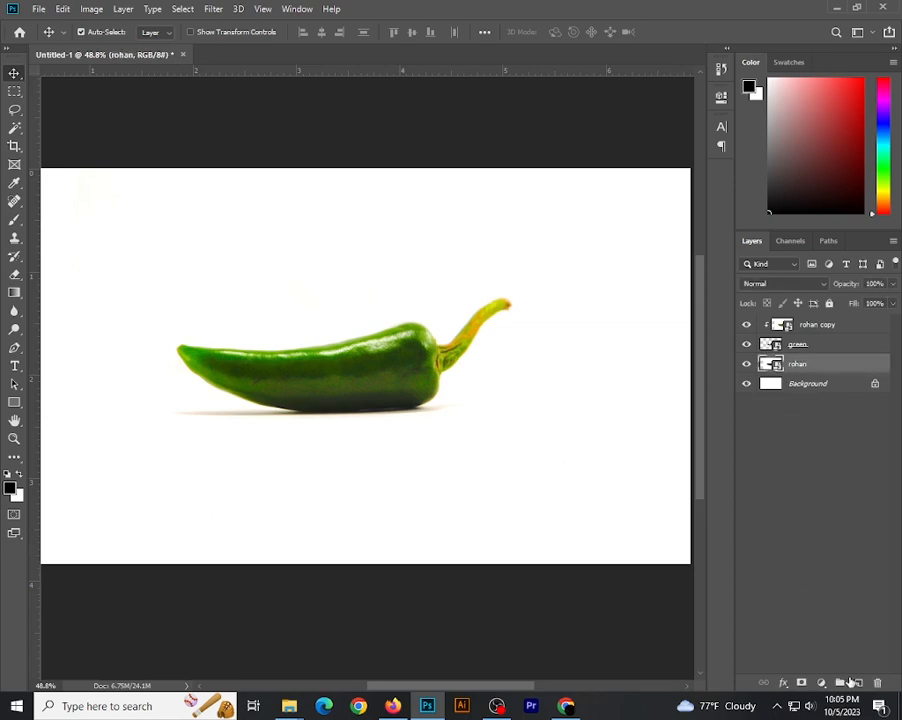
click(801, 684)
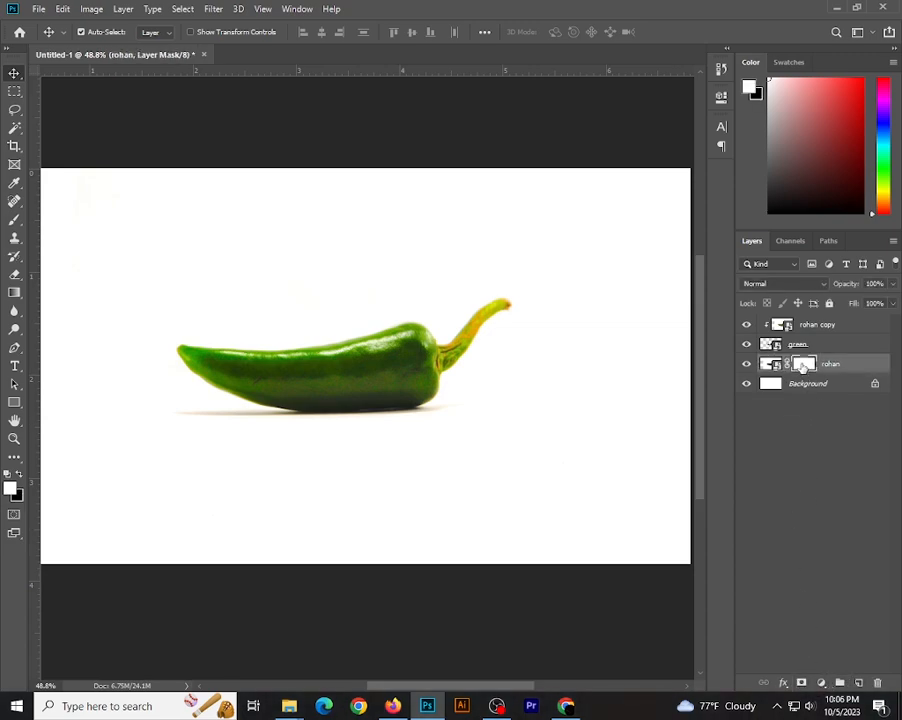
key(ctrl+i)
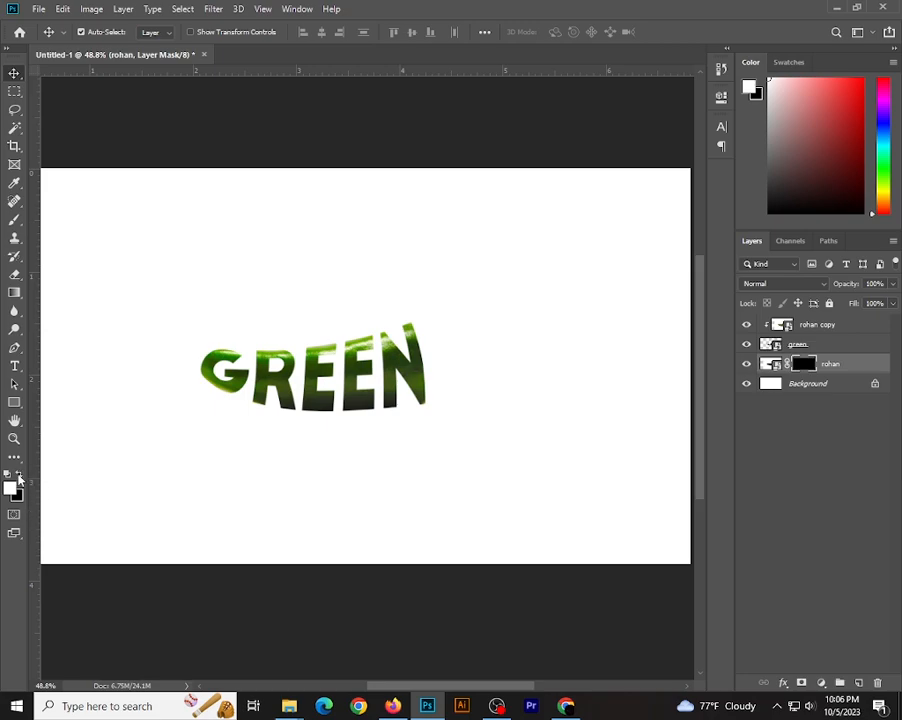
click(18, 475)
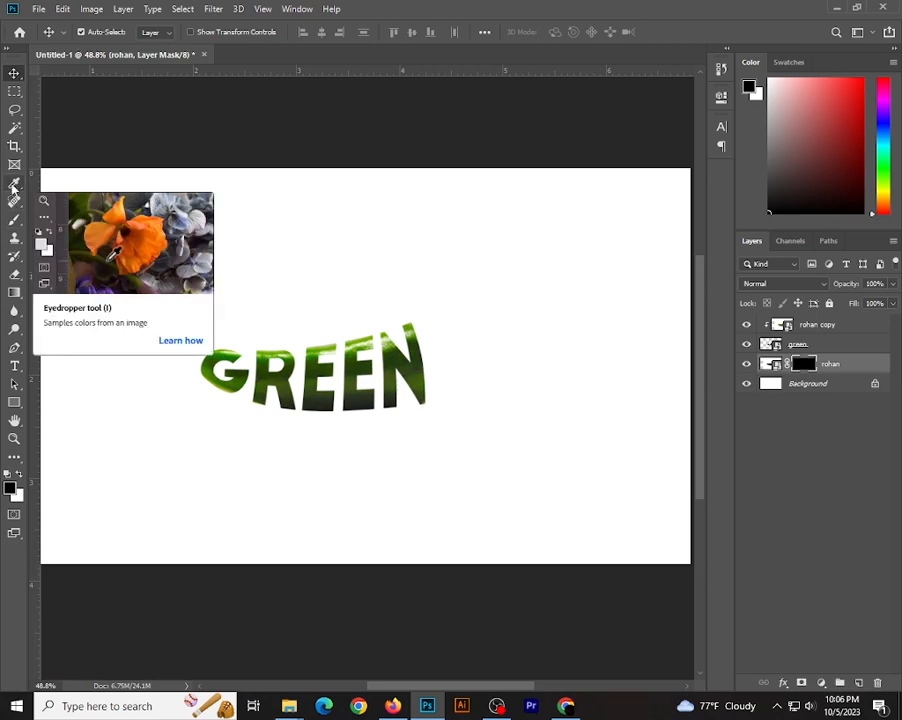
Set the Brush tool to a hard round tip of about 69 px at 100% hardness, with white as the foreground colour
click(15, 224)
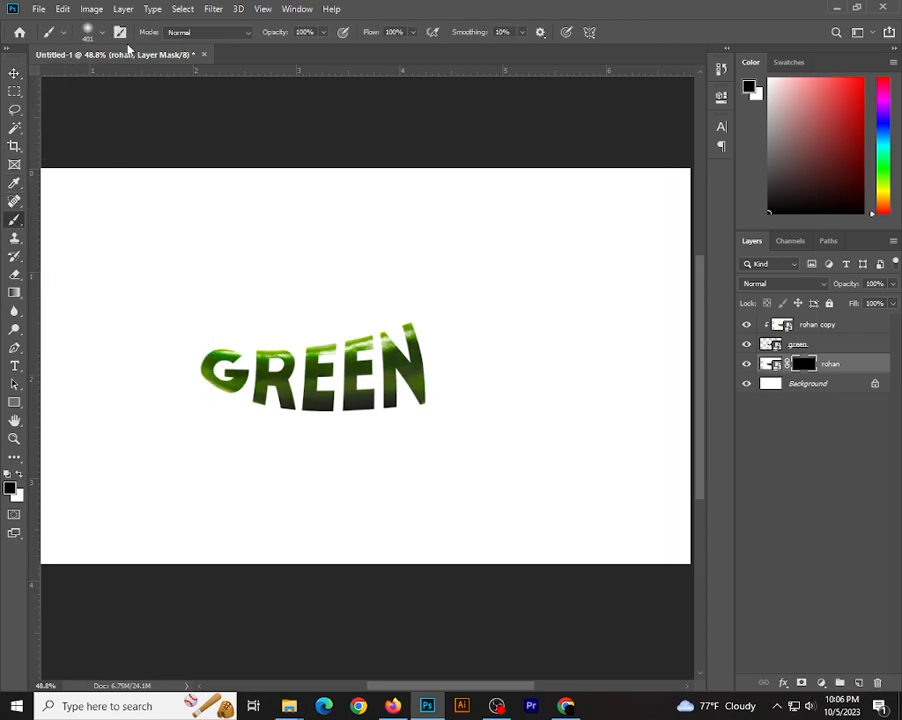
click(101, 36)
drag(81, 111, 195, 137)
drag(154, 78, 111, 83)
click(286, 215)
click(22, 476)
Paint white on the chili layer's mask around the G to reveal the chili's pointed tip, reducing the brush to 15 px for the edges
drag(194, 366, 196, 348)
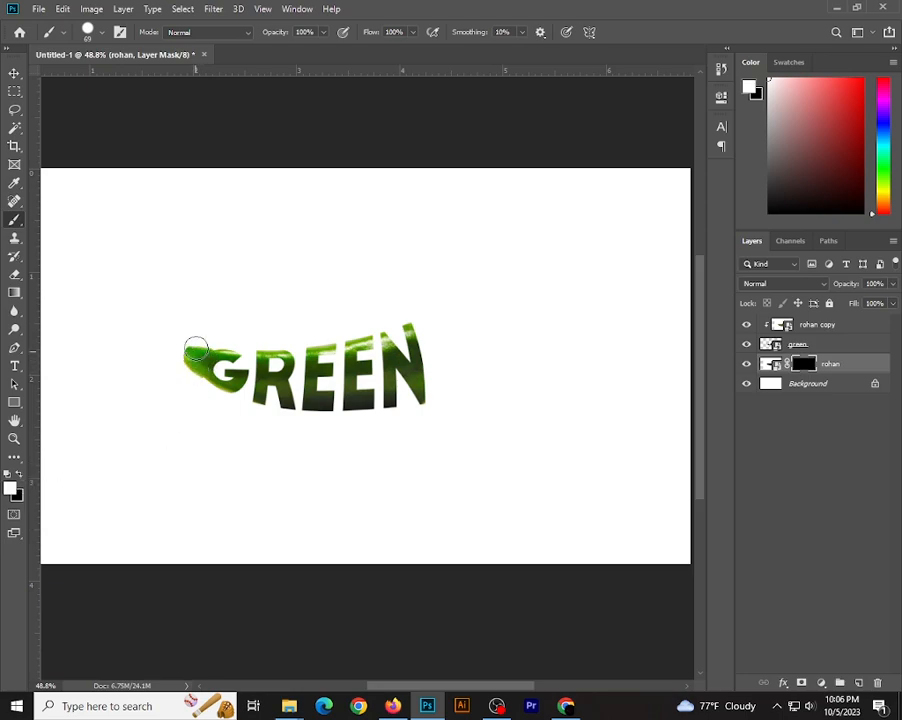
scroll(198, 355, up, 3)
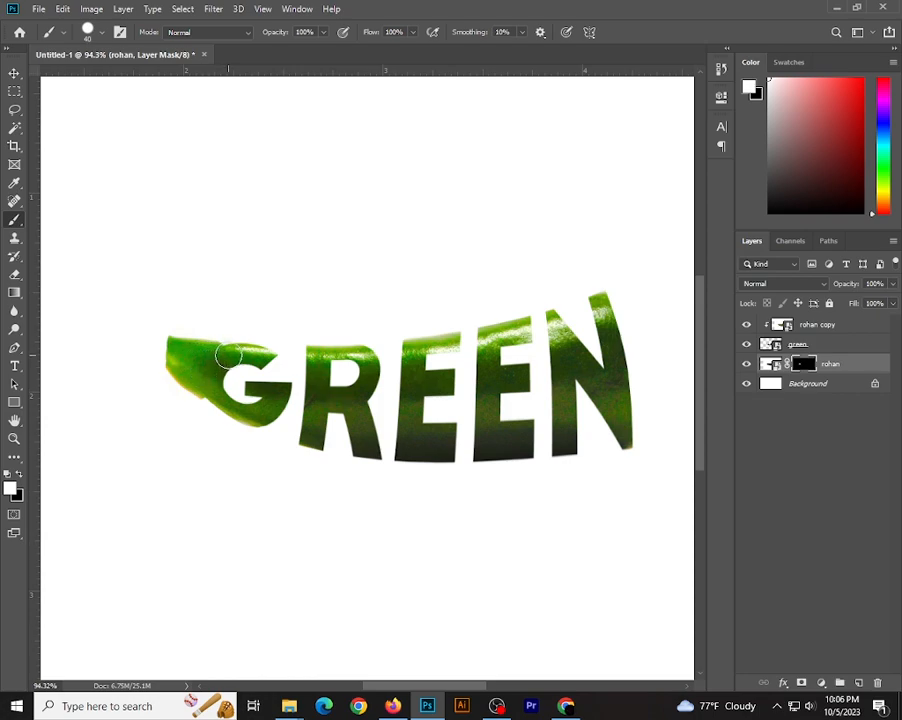
scroll(224, 355, up, 1)
scroll(226, 355, up, 1)
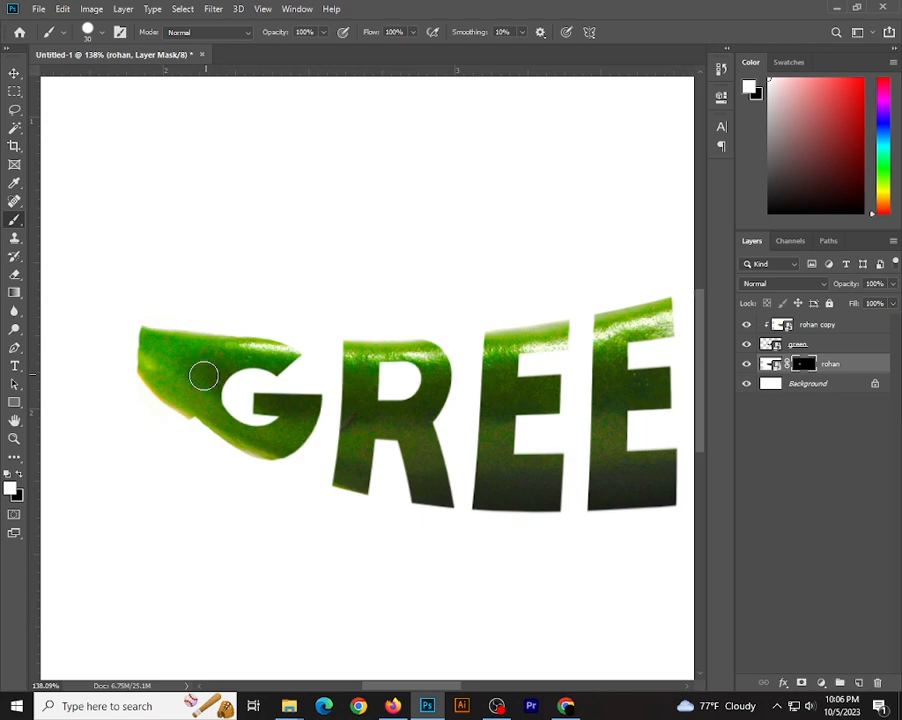
scroll(193, 416, up, 2)
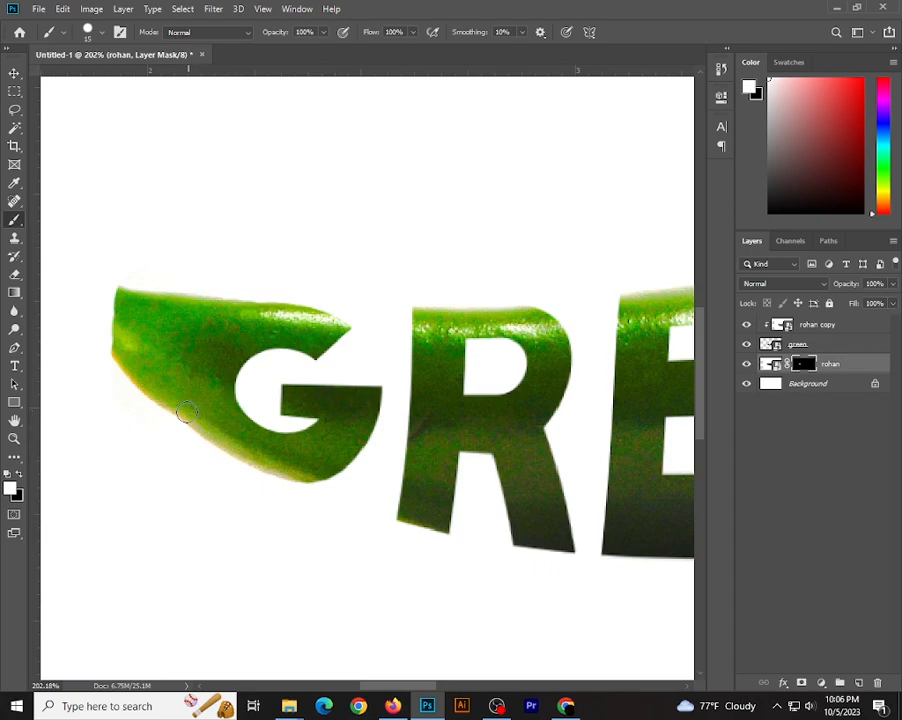
scroll(185, 415, up, 2)
scroll(120, 330, down, 4)
mouse_move(109, 302)
mouse_down()
mouse_move(110, 340)
mouse_move(111, 299)
mouse_move(120, 319)
mouse_move(116, 289)
mouse_move(100, 332)
mouse_move(97, 299)
mouse_move(109, 324)
mouse_move(97, 287)
mouse_up()
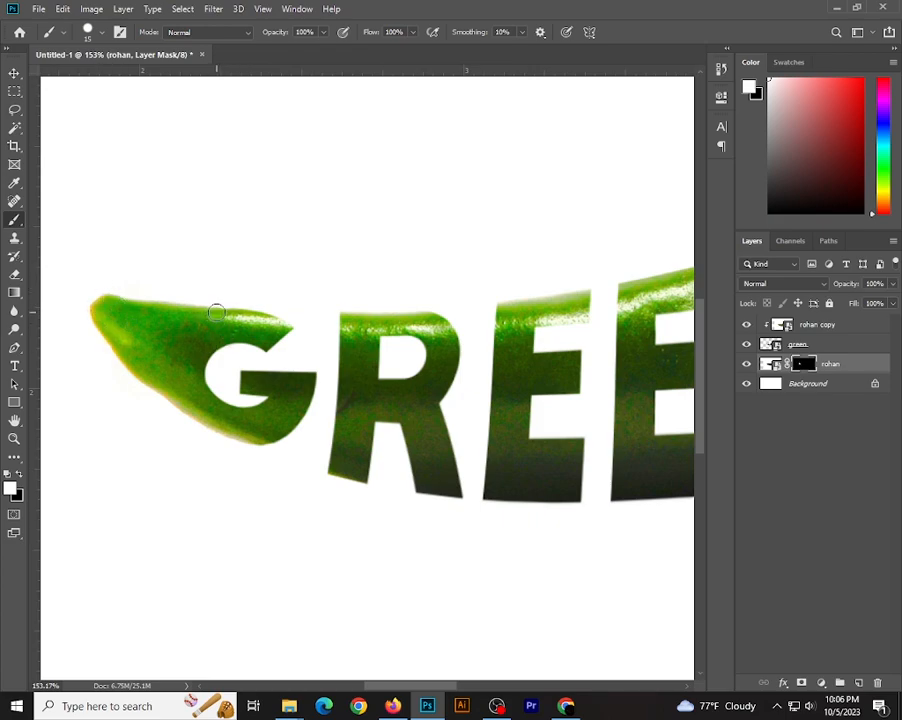
scroll(214, 312, up, 2)
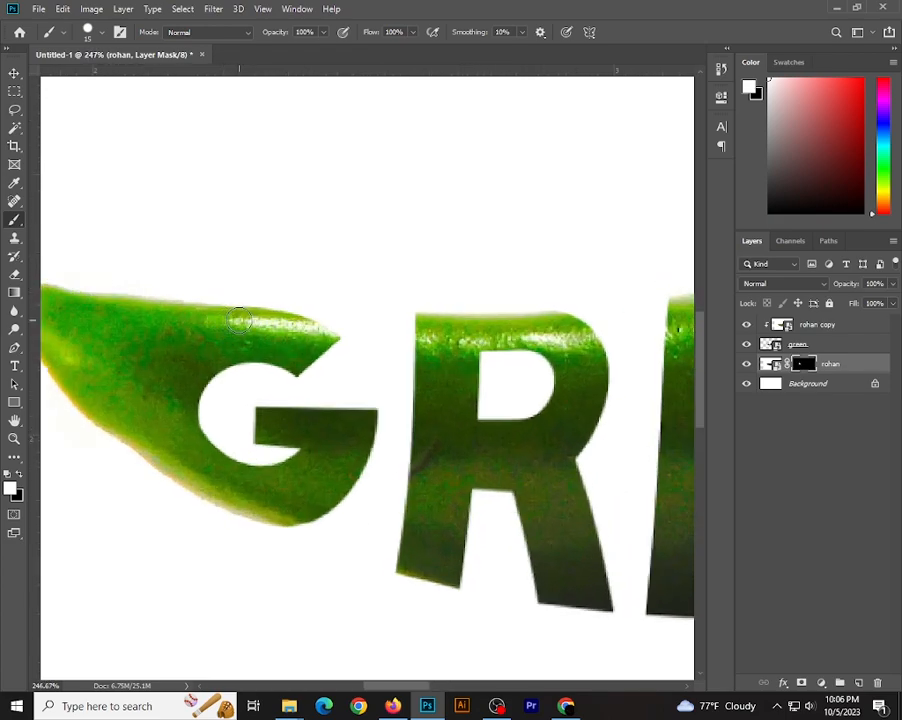
Paint white on the mask with a 40 px brush beside the N to reveal the chili's rounded stem end
key(ctrl+0)
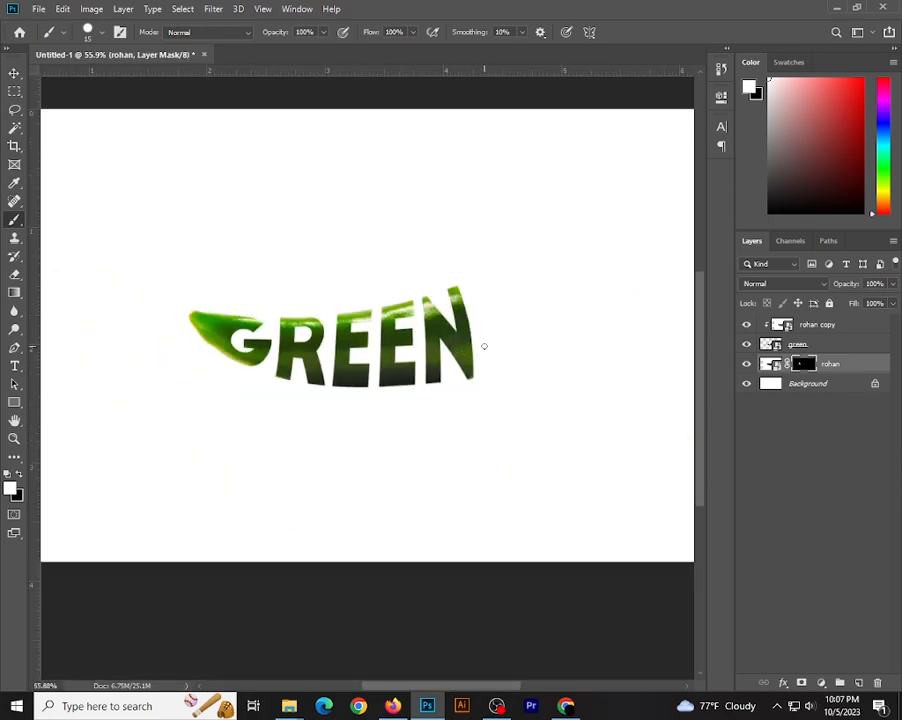
scroll(474, 320, up, 2)
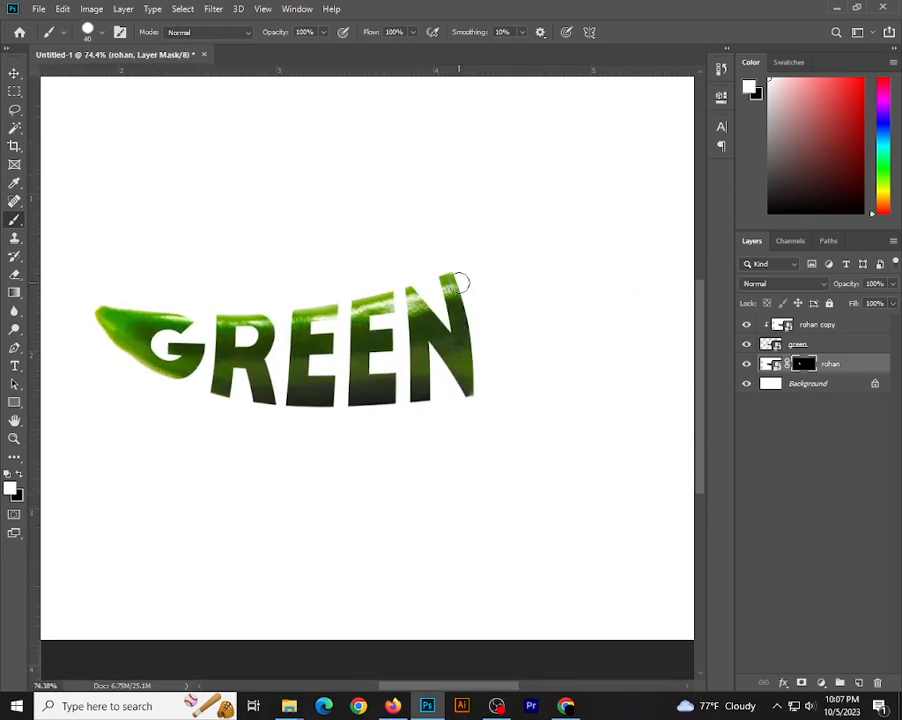
mouse_move(458, 283)
mouse_down()
mouse_move(470, 285)
mouse_move(460, 268)
mouse_move(481, 310)
mouse_up()
drag(476, 317, 478, 385)
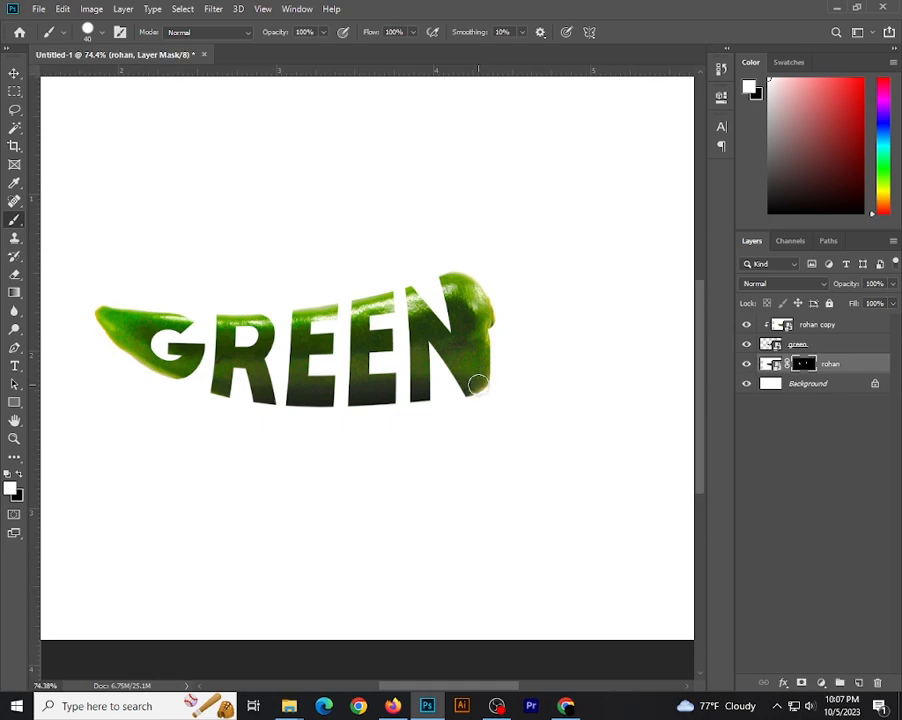
Paint white on the mask along the chili's lower edge beside the N and over its curved stem to reveal them
scroll(478, 385, up, 3)
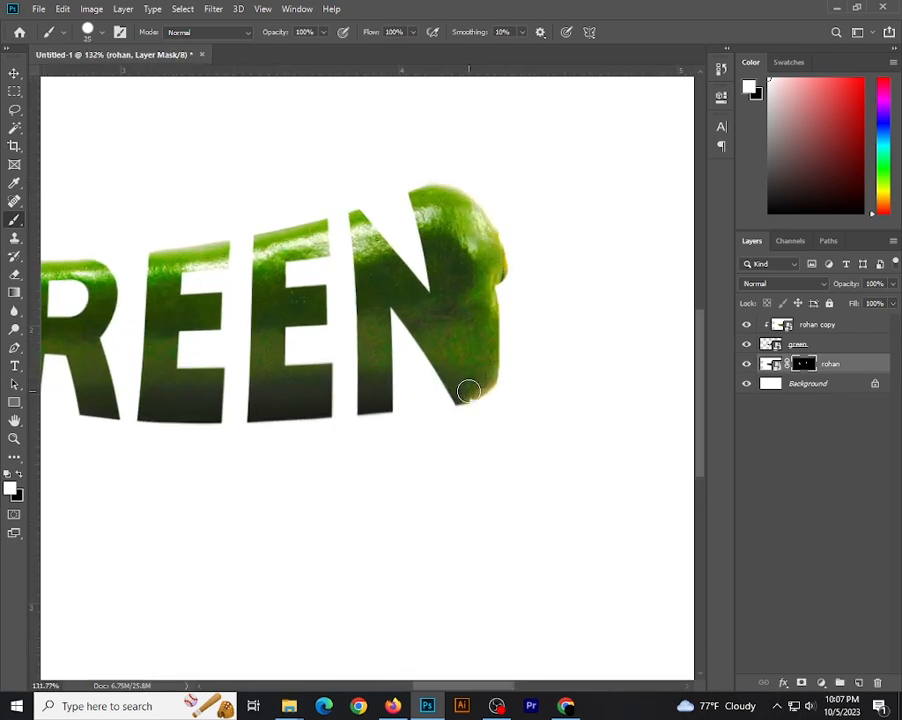
mouse_move(474, 387)
mouse_down()
mouse_move(497, 278)
mouse_move(503, 340)
mouse_move(506, 254)
mouse_move(521, 286)
mouse_move(528, 247)
mouse_move(544, 273)
mouse_move(551, 240)
mouse_move(547, 263)
mouse_move(542, 229)
mouse_move(538, 257)
mouse_move(572, 210)
mouse_move(561, 249)
mouse_move(599, 187)
mouse_move(585, 222)
mouse_move(604, 201)
mouse_move(605, 231)
mouse_move(595, 238)
mouse_move(591, 215)
mouse_move(563, 268)
mouse_move(530, 285)
mouse_move(562, 236)
mouse_up()
scroll(515, 276, down, 4)
mouse_move(530, 300)
mouse_down()
mouse_move(513, 318)
mouse_move(508, 351)
mouse_up()
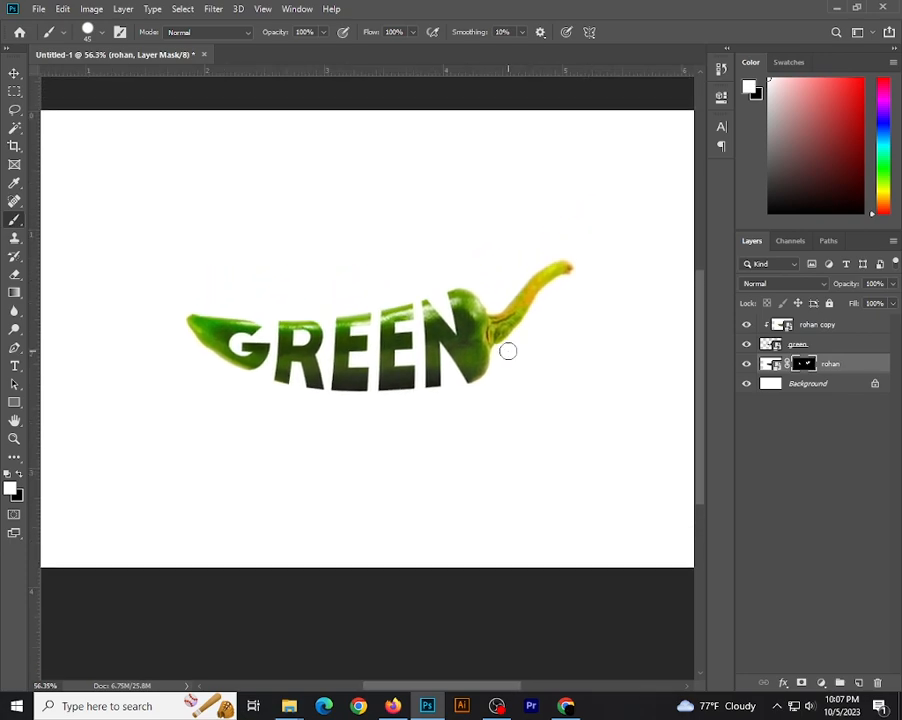
Add a new empty layer directly above the Background layer
scroll(453, 288, up, 1)
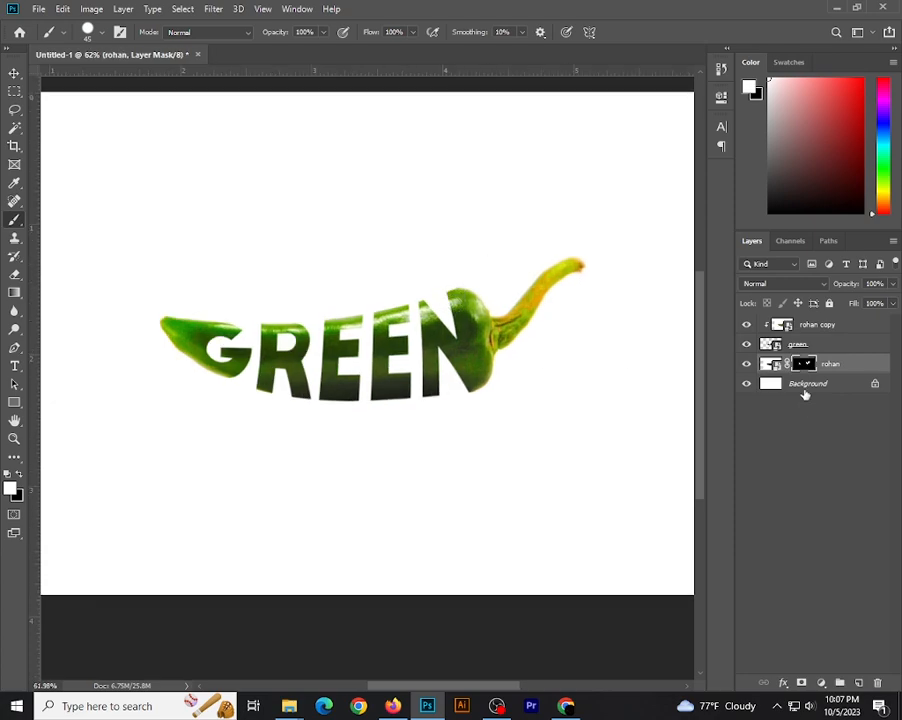
scroll(572, 441, down, 2)
drag(569, 440, 532, 452)
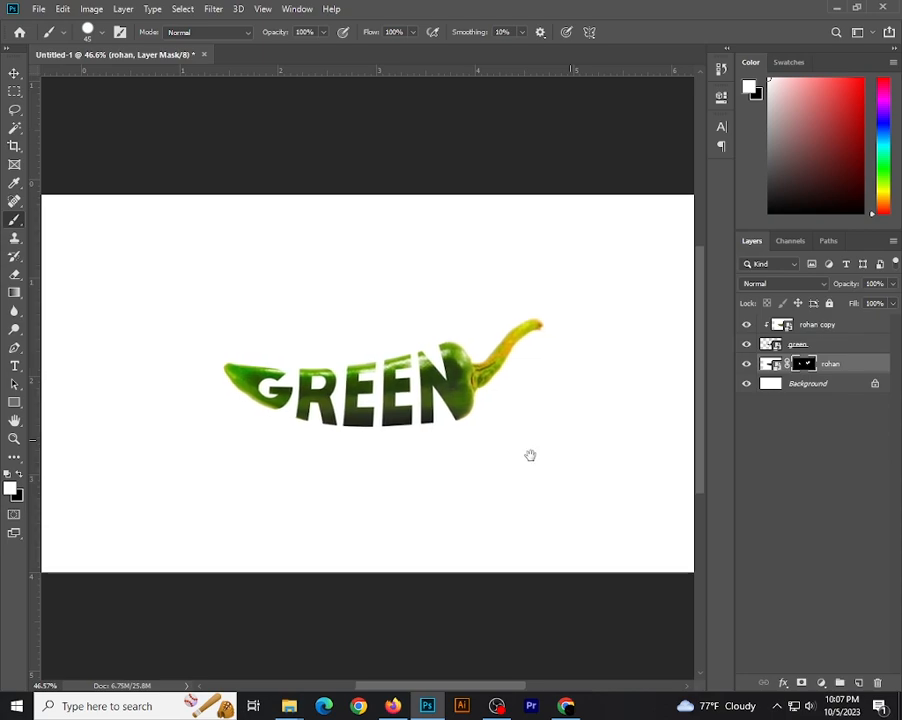
scroll(530, 456, down, 1)
scroll(484, 441, up, 1)
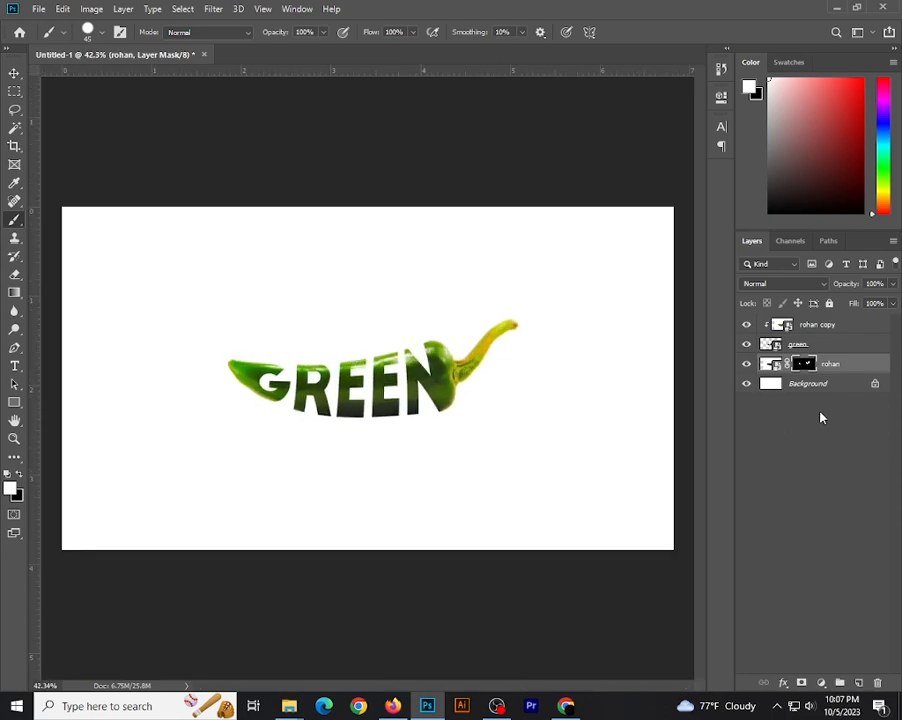
click(806, 386)
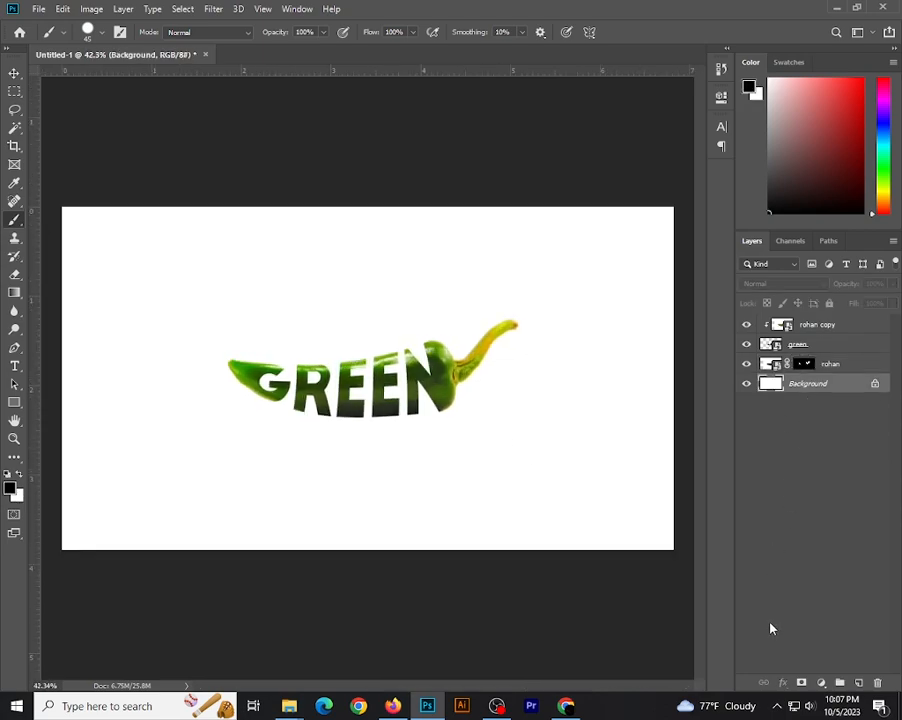
click(859, 683)
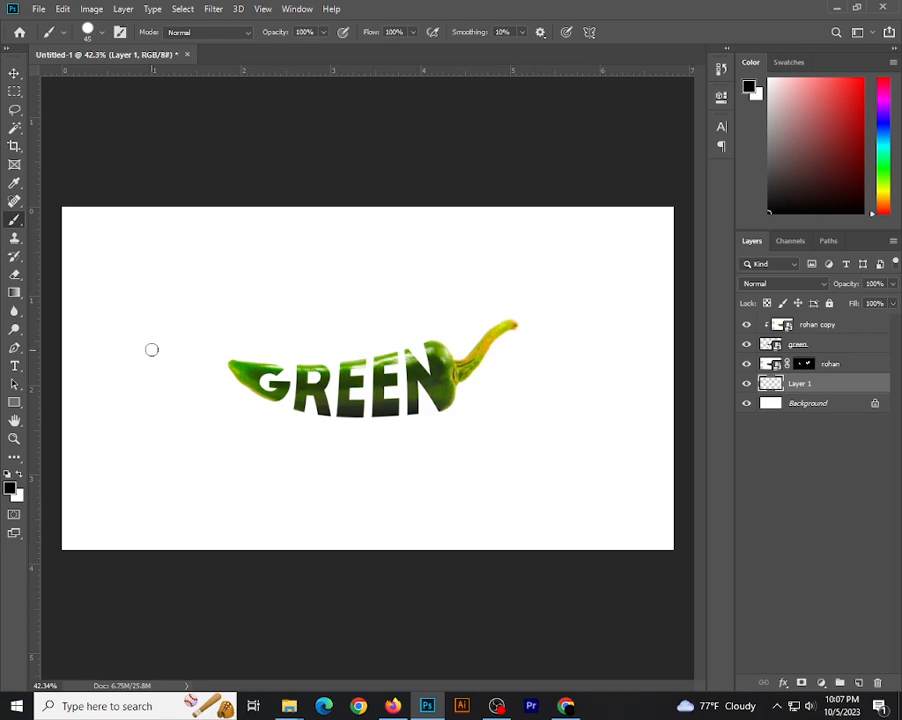
Stamp one soft black spot above the GREEN text on the new layer, using a 401 px brush with 0% hardness
click(101, 37)
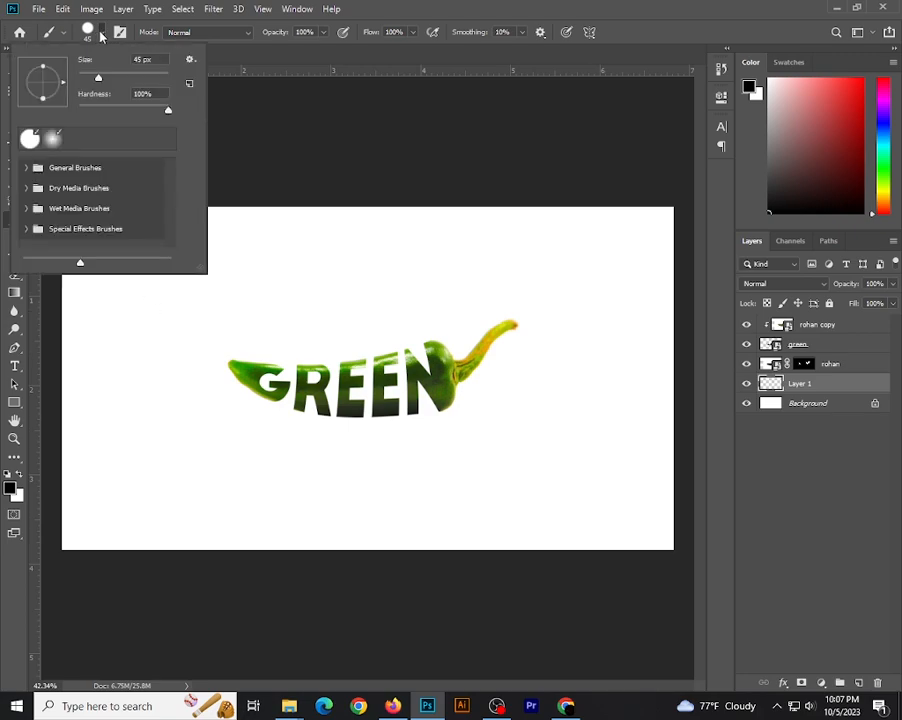
drag(168, 112, 42, 124)
drag(100, 77, 140, 85)
drag(155, 95, 157, 96)
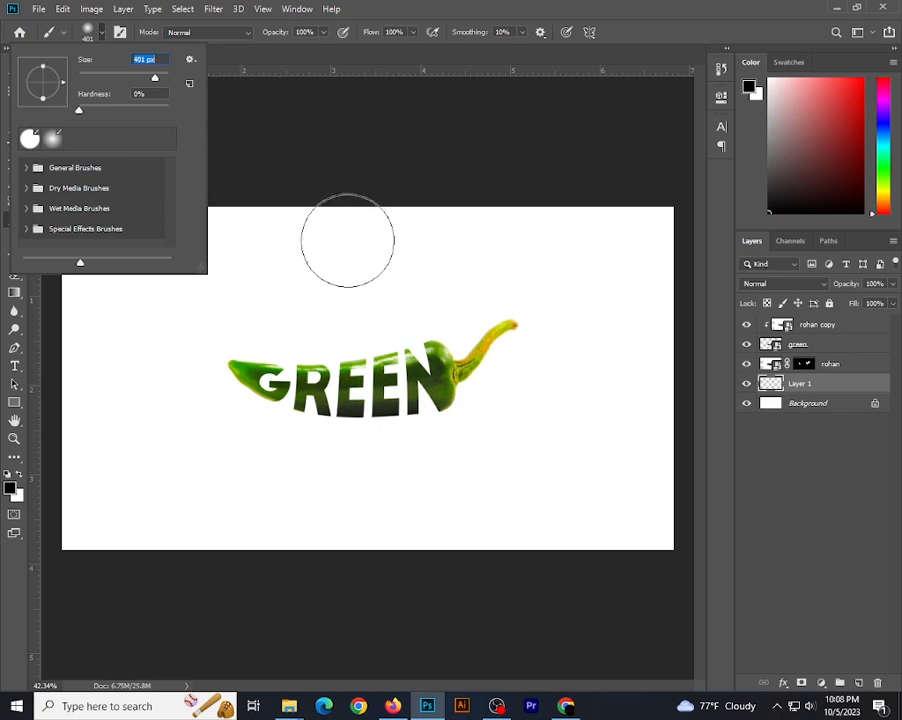
click(381, 255)
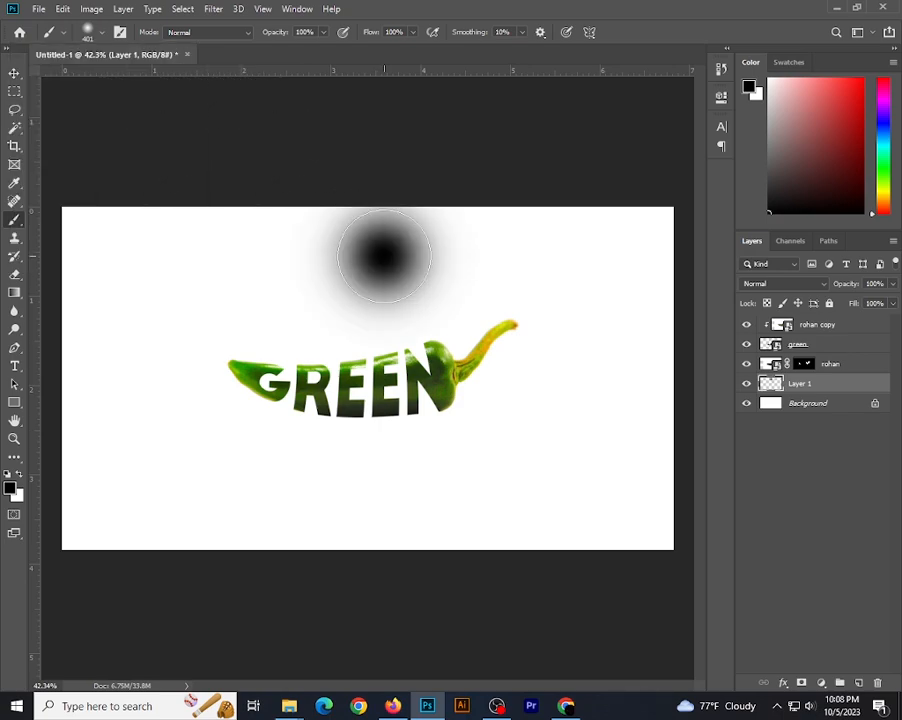
Flatten the black spot to about 5.3% height, place it just below the GREEN text as a shadow, and set the layer's opacity to 50%
click(14, 75)
click(283, 296)
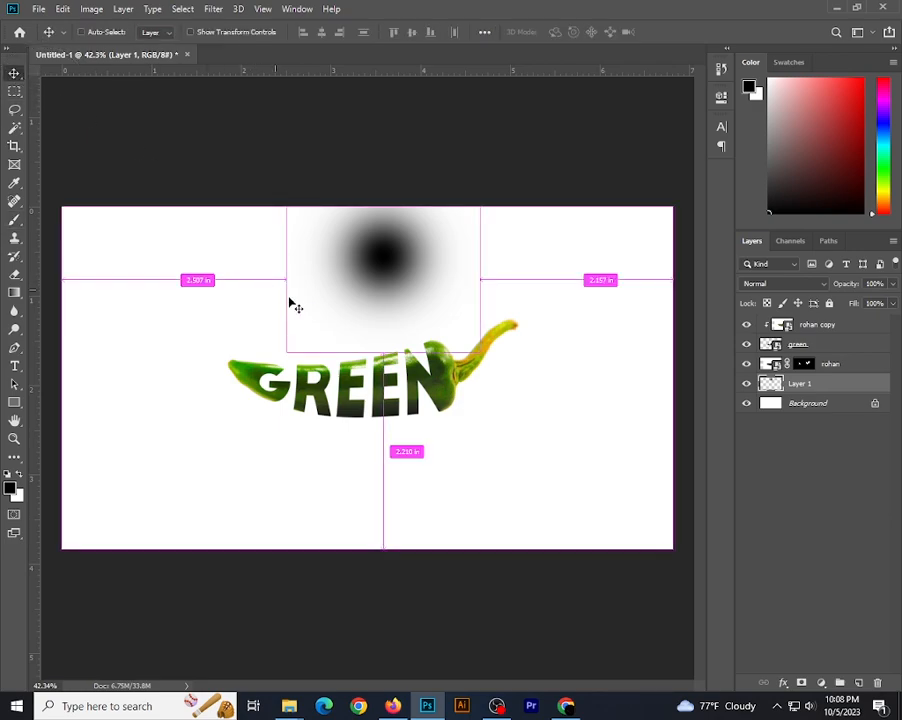
key(ctrl+t)
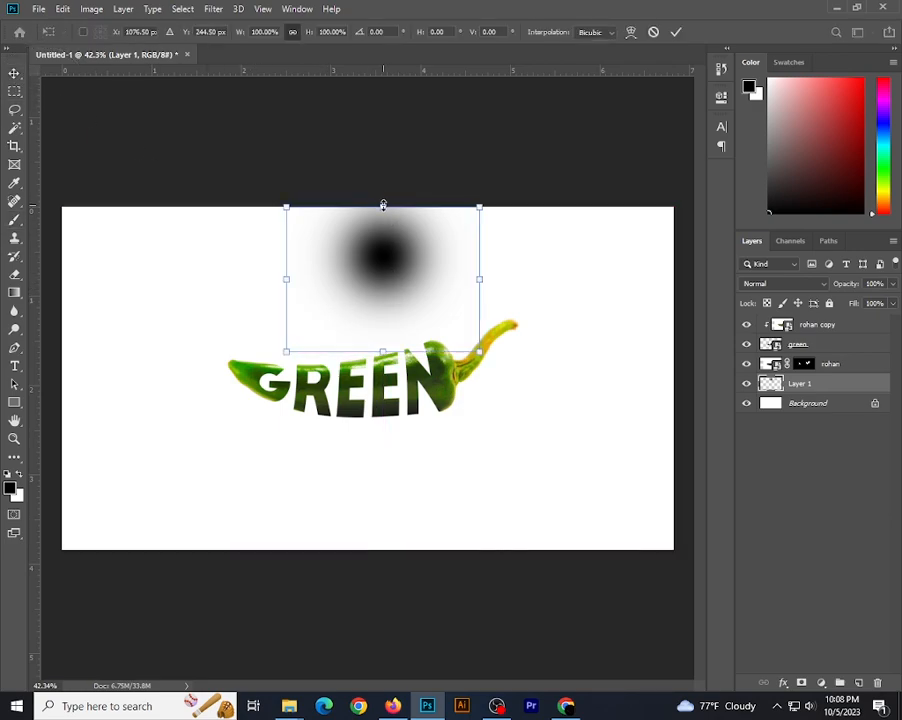
drag(383, 205, 372, 429)
key(Up)
key(Up)
key(Up)
key(Up)
key(Up)
key(Up)
key(Up)
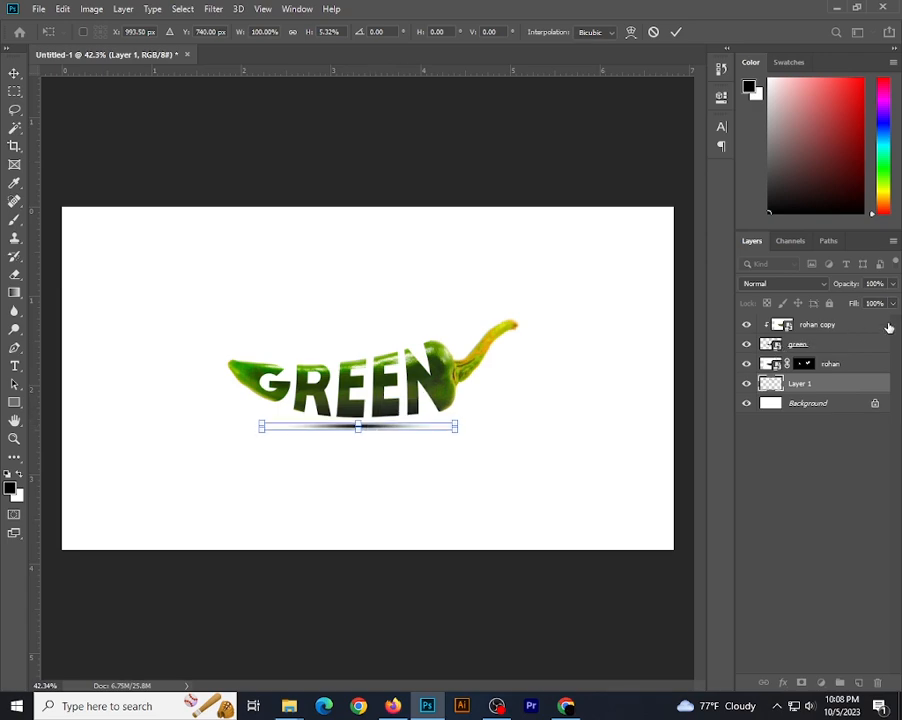
click(894, 283)
key(Return)
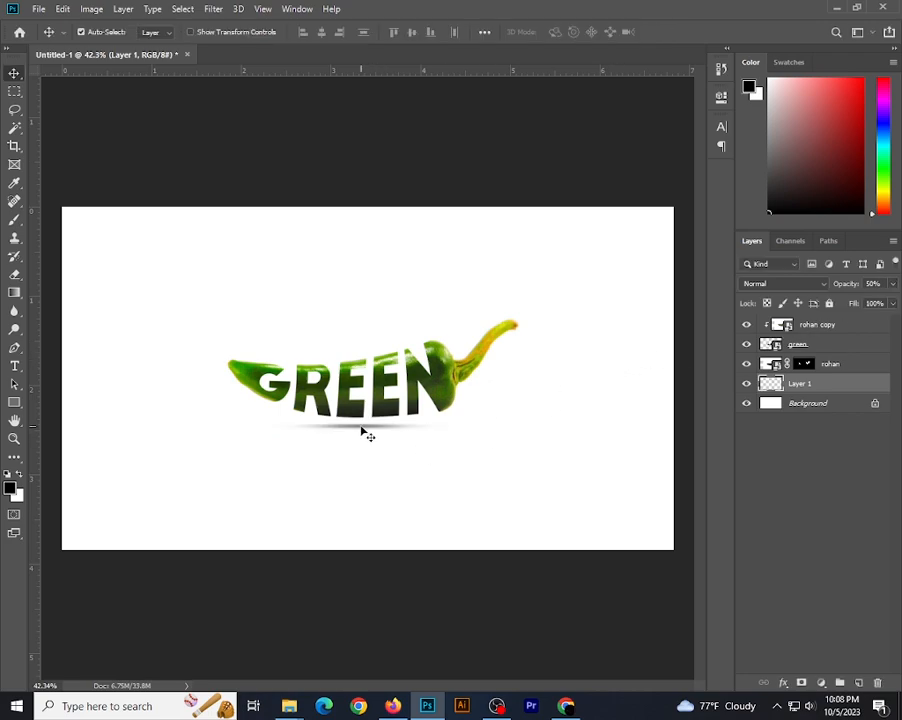
Widen the shadow to about 124% and shift it so that it sits centred beneath the chili, then deselect the layer
key(ctrl+t)
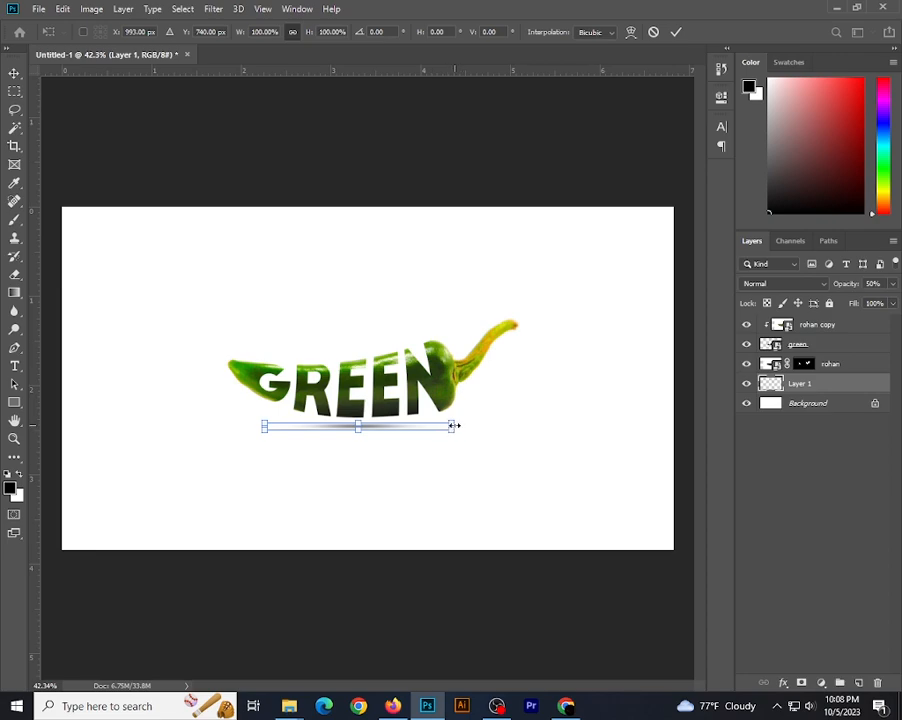
drag(461, 426, 498, 423)
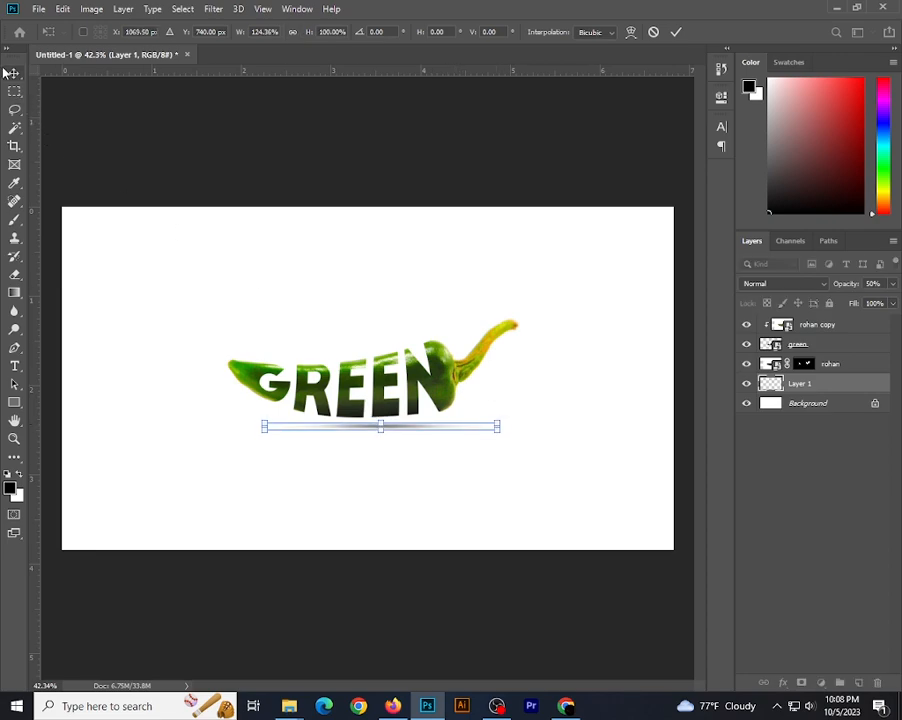
key(Return)
drag(388, 432, 372, 430)
click(414, 482)
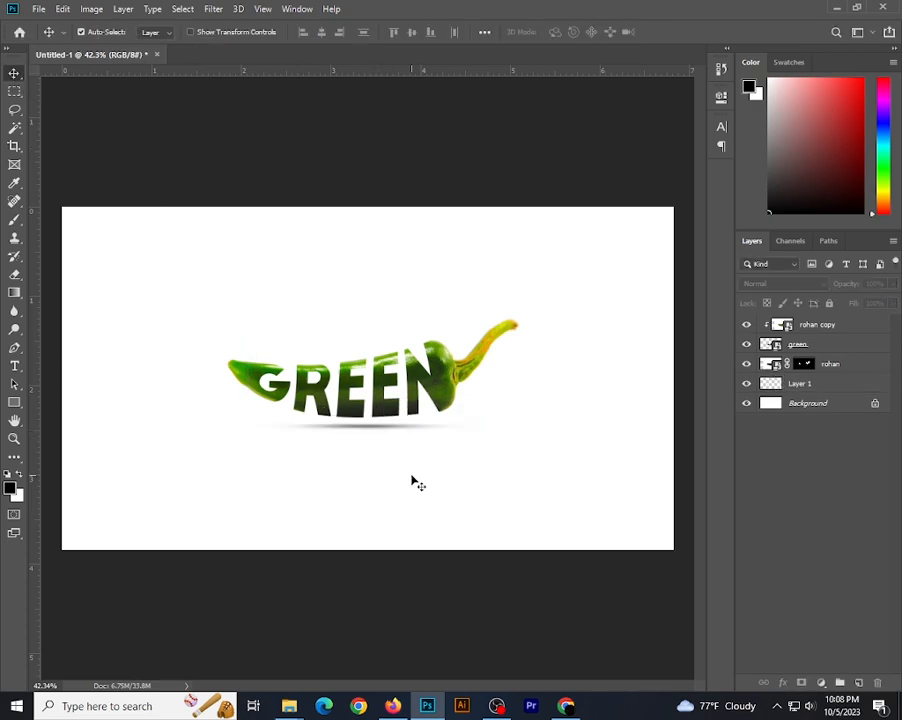